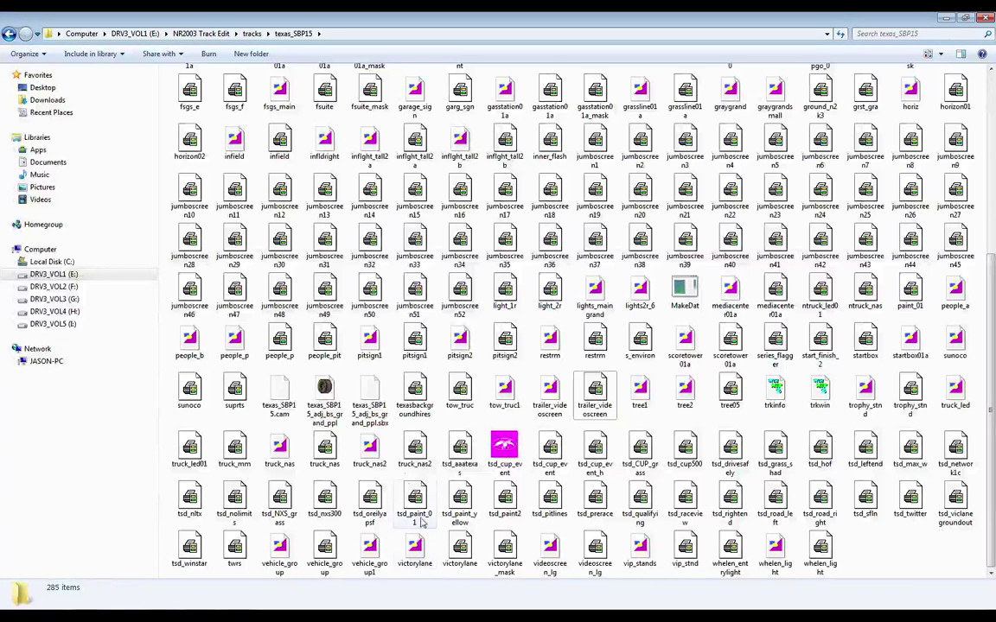
Go back from the texas_SBP15 folder up to the NR2003 Track Edit tracks folder
click(8, 33)
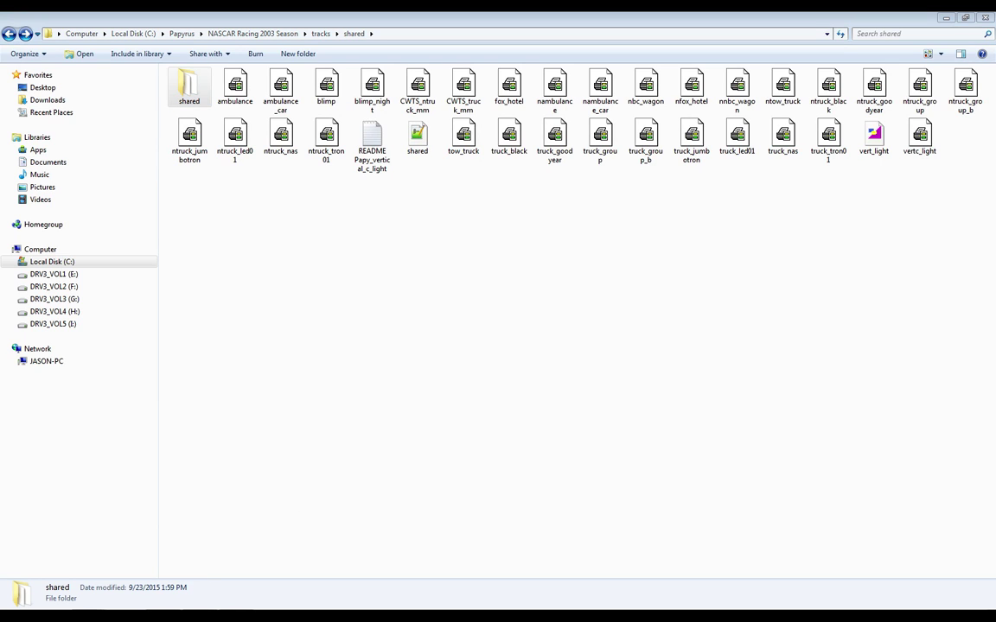
key(alt+Tab)
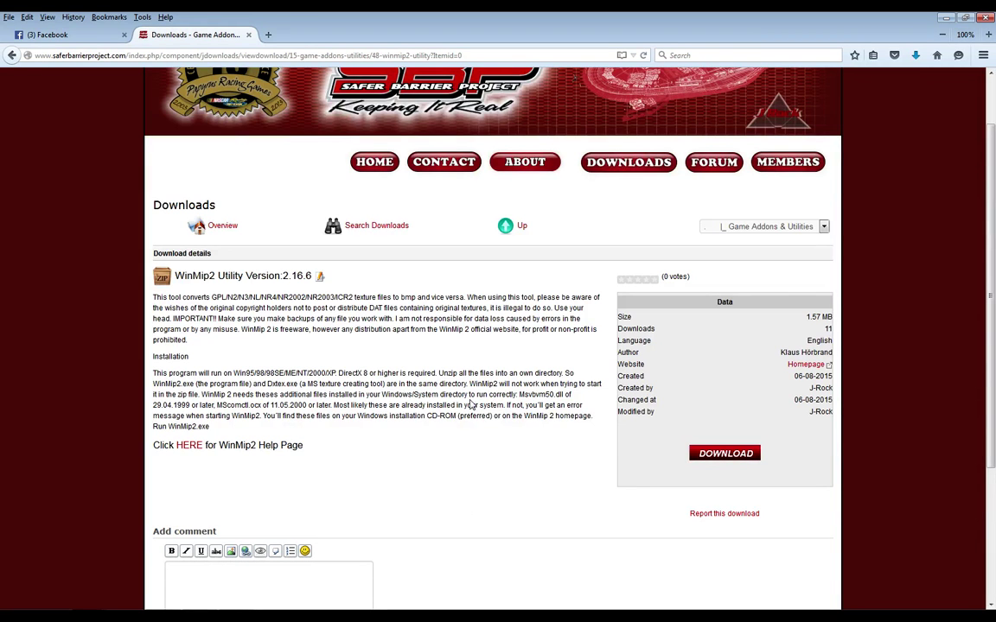
scroll(121, 352, up, 1)
scroll(121, 353, up, 2)
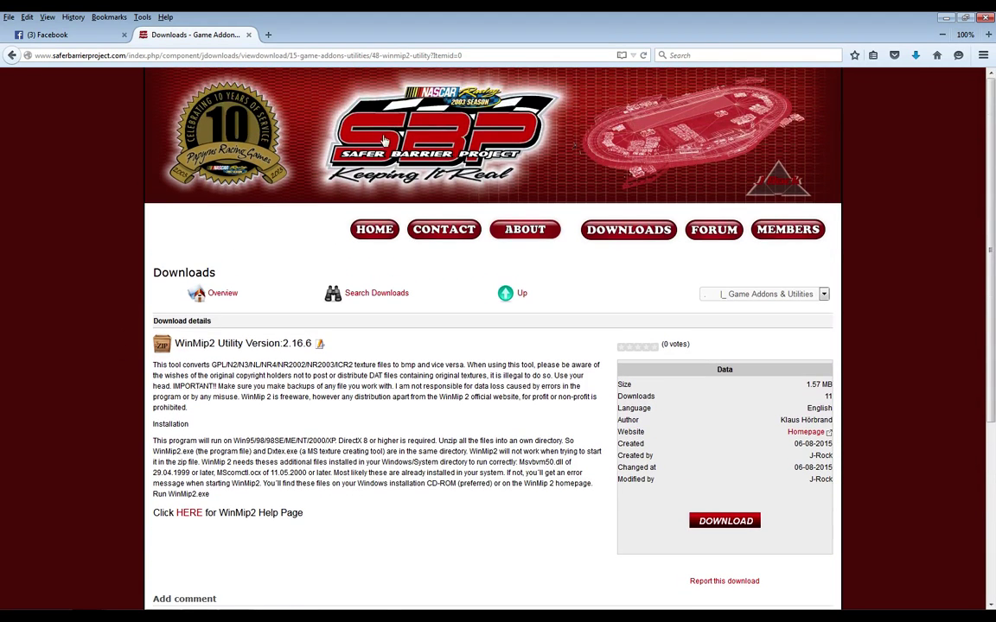
scroll(95, 349, down, 4)
scroll(95, 349, up, 1)
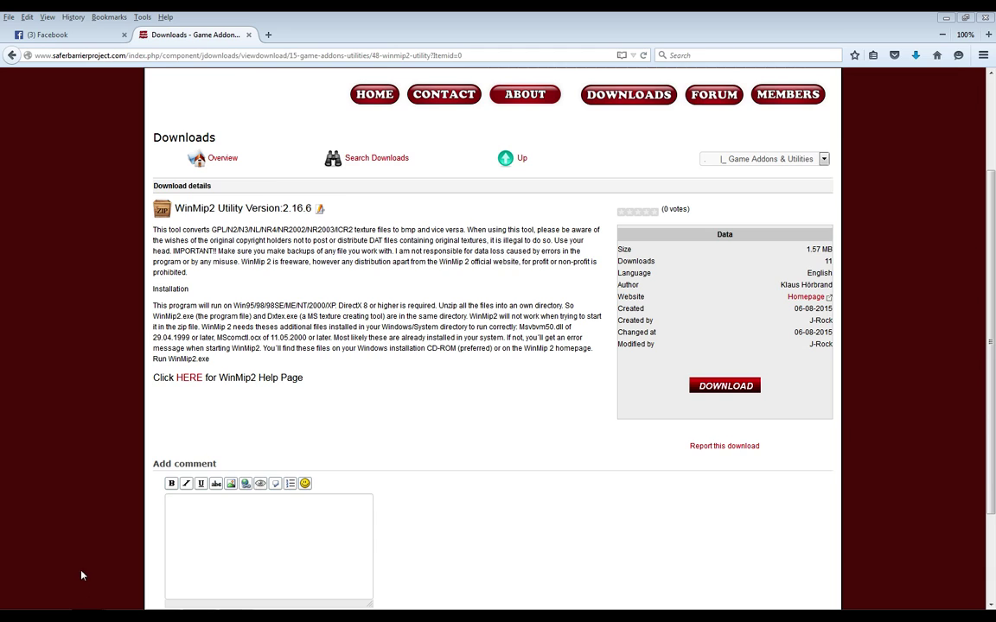
key(alt+Tab)
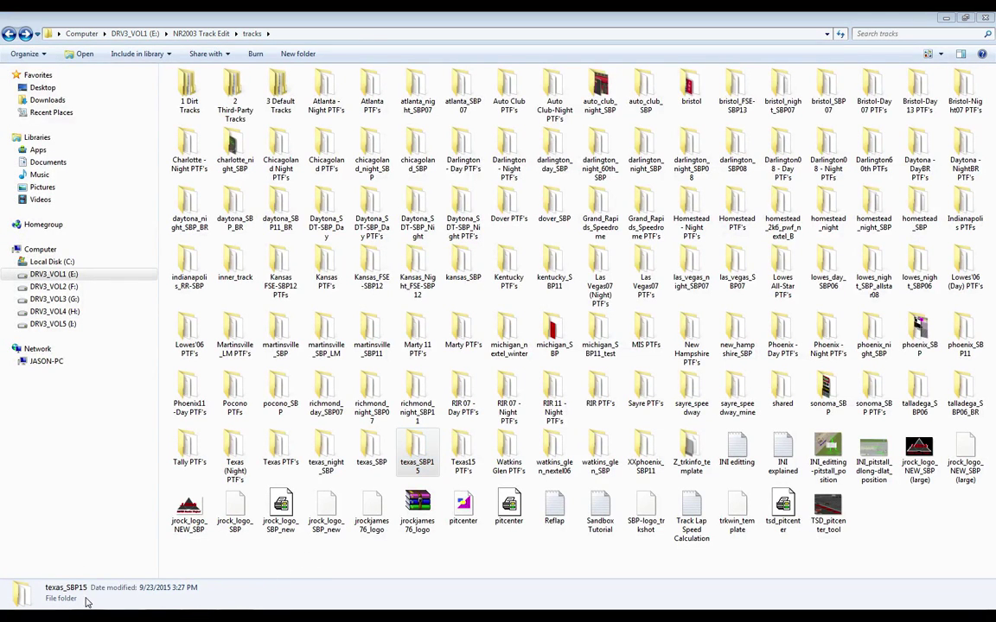
In the game's tracks\shared window, bring up Open with for the shared DAT file, showing WinMip2
key(alt+Tab)
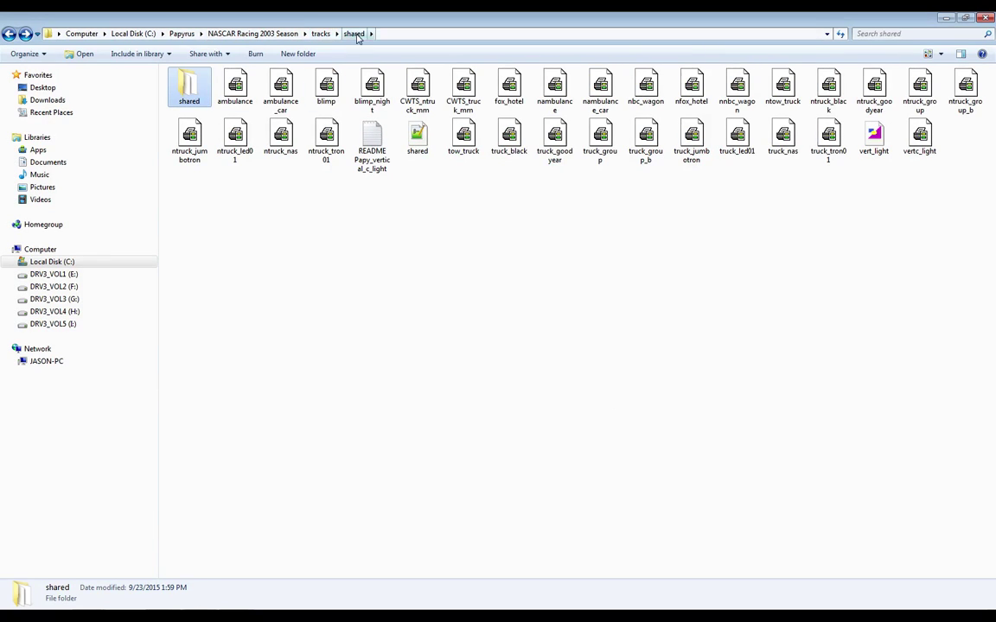
click(424, 146)
right_click(425, 145)
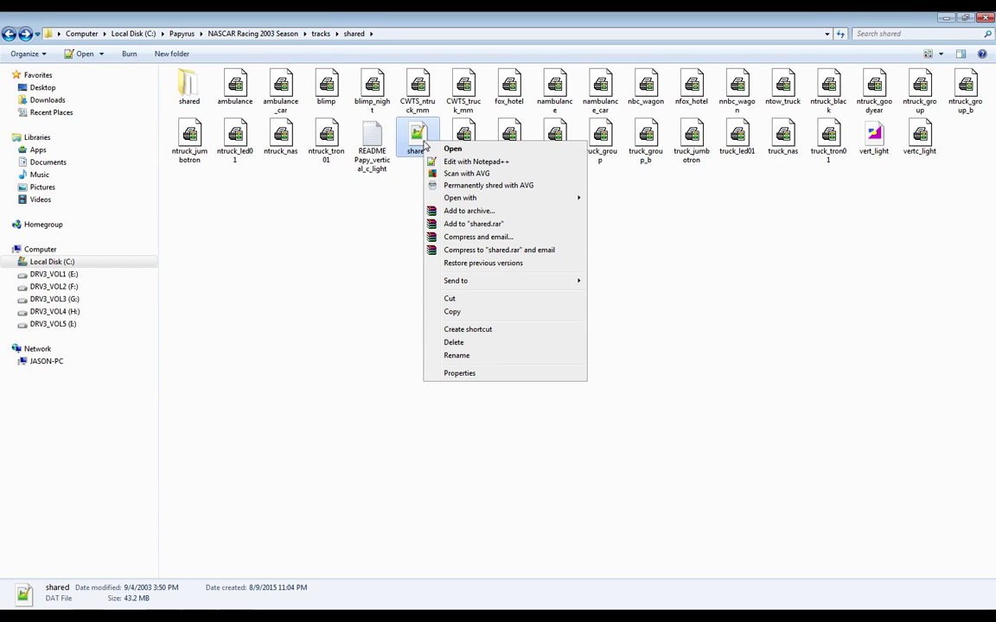
mouse_move(445, 199)
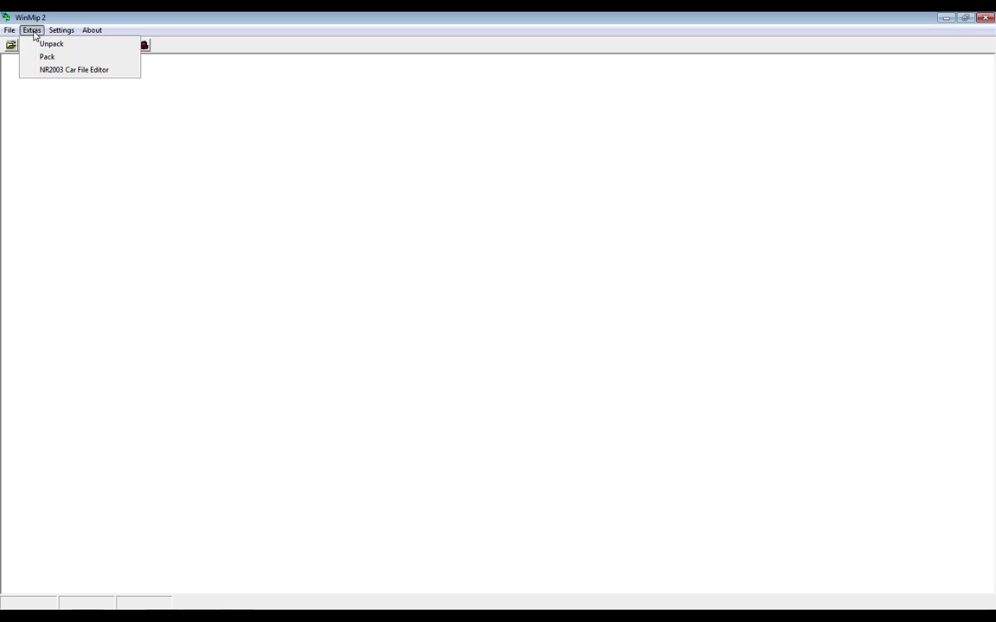
Start WinMip 2's Unpack to view the game's tracks\shared folder
click(51, 43)
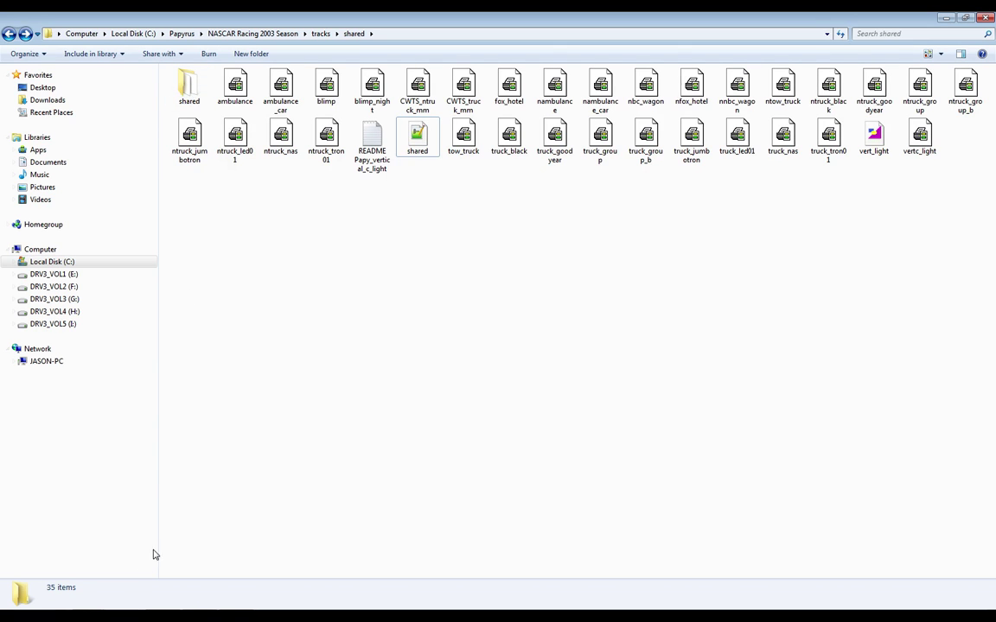
Open the E: tracks 'shared' folder, browse its files such as flagM26, then go back
key(alt+Tab)
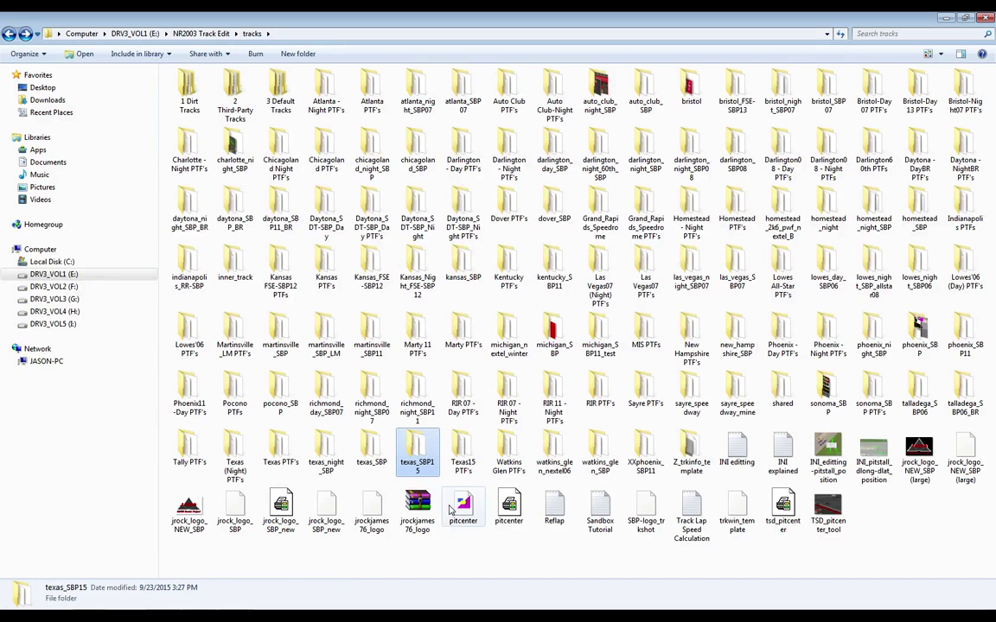
text(sh)
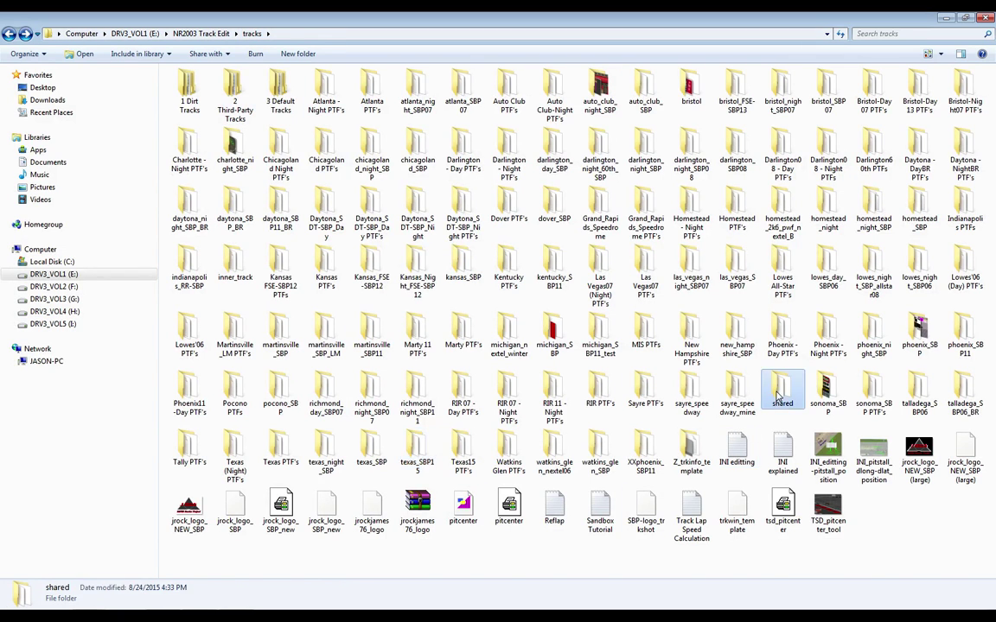
key(Return)
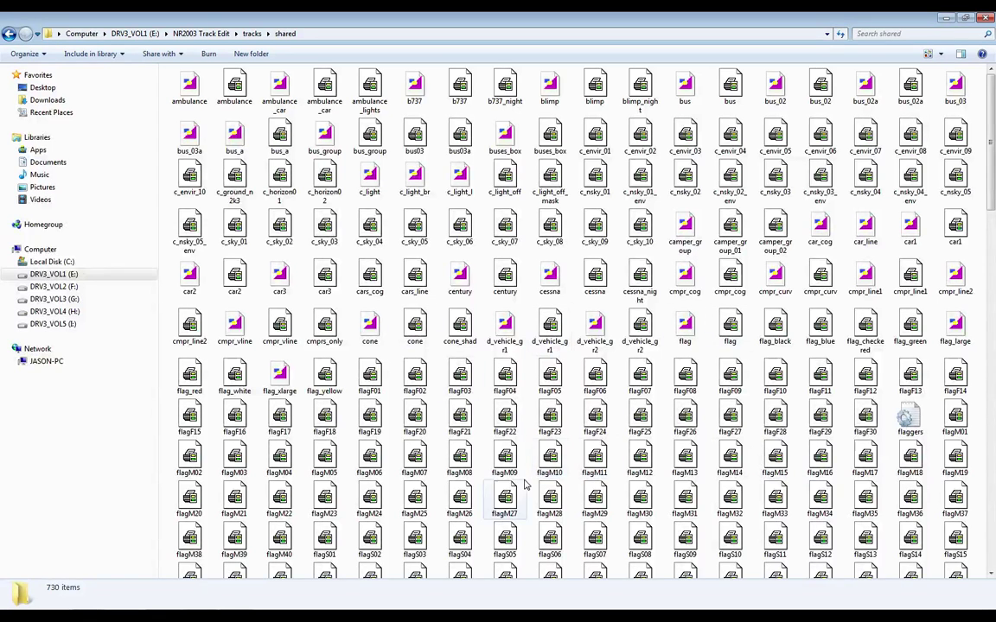
click(462, 500)
scroll(462, 500, down, 10)
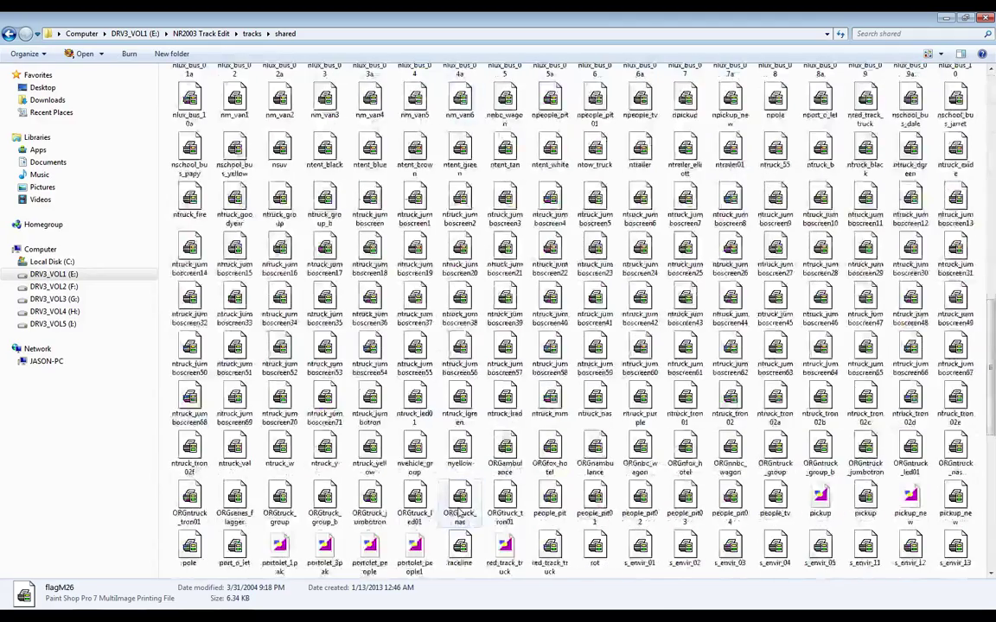
scroll(461, 506, up, 10)
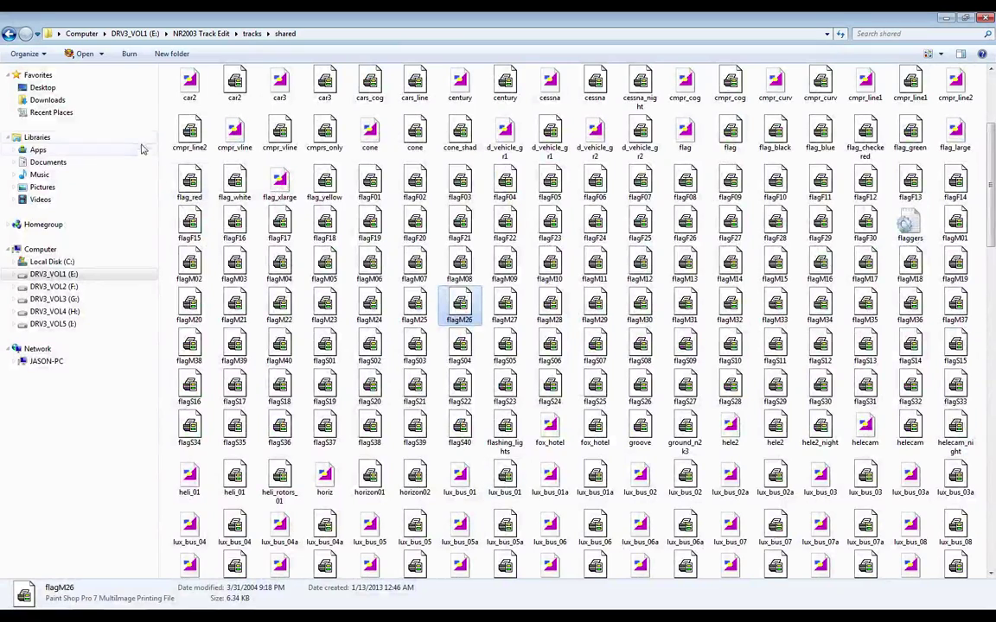
click(9, 34)
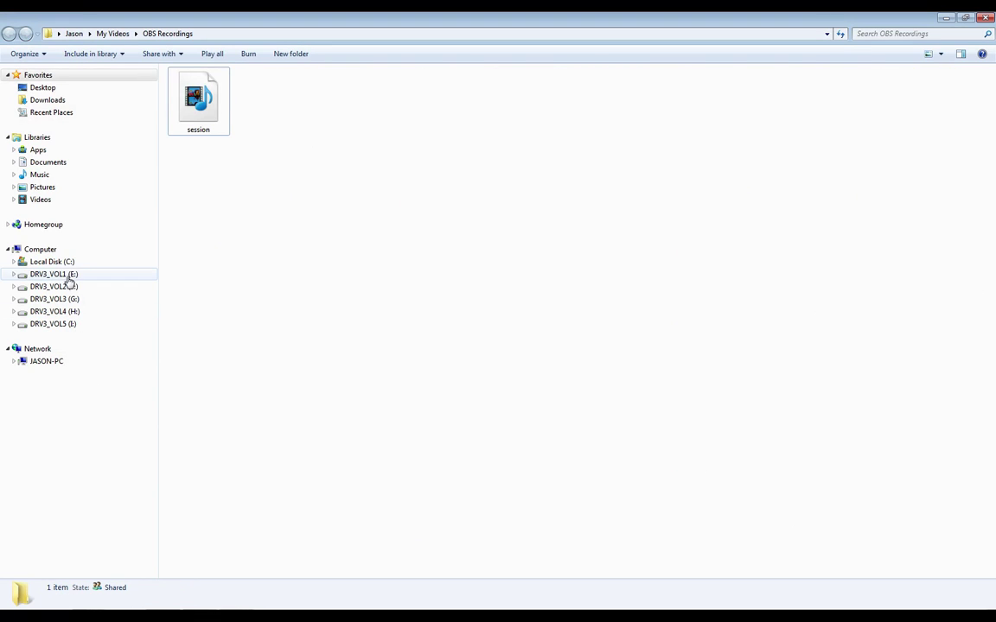
Browse Local Disk (C:) > Program Files (x86) into the sandbox program folder
click(69, 263)
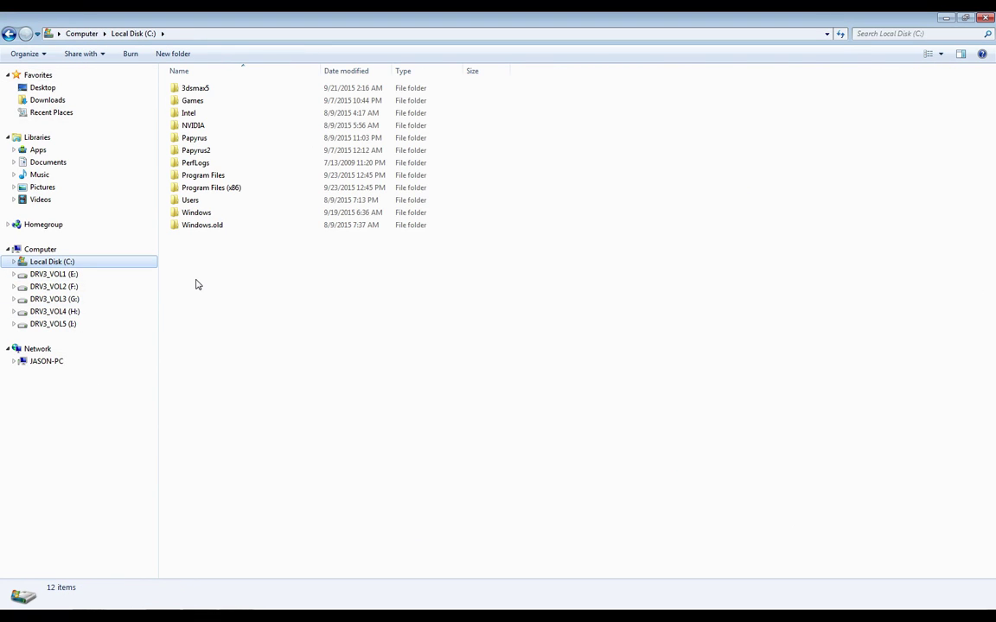
double_click(228, 190)
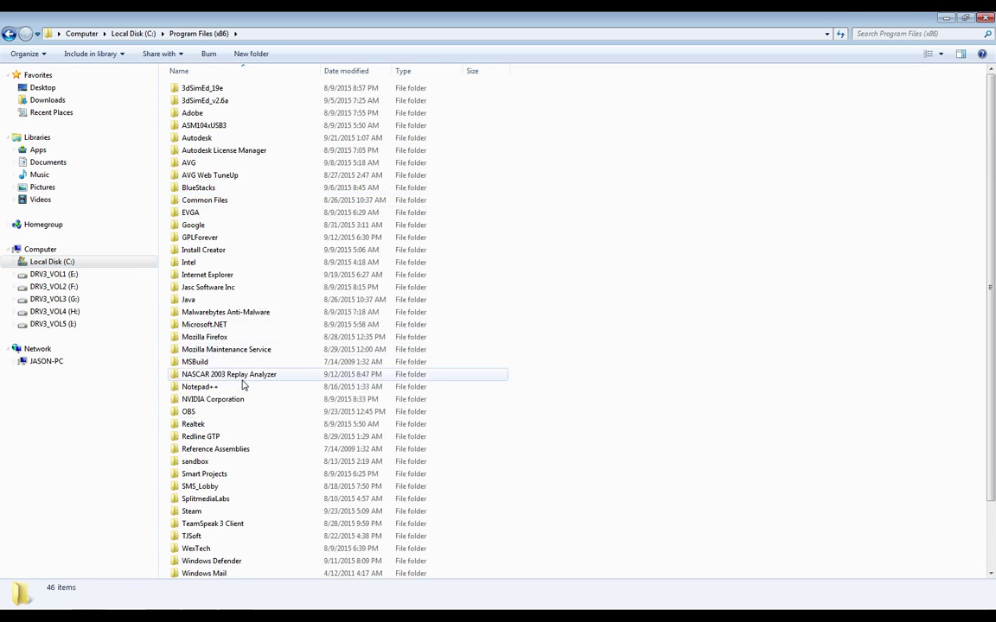
click(217, 449)
scroll(245, 482, down, 2)
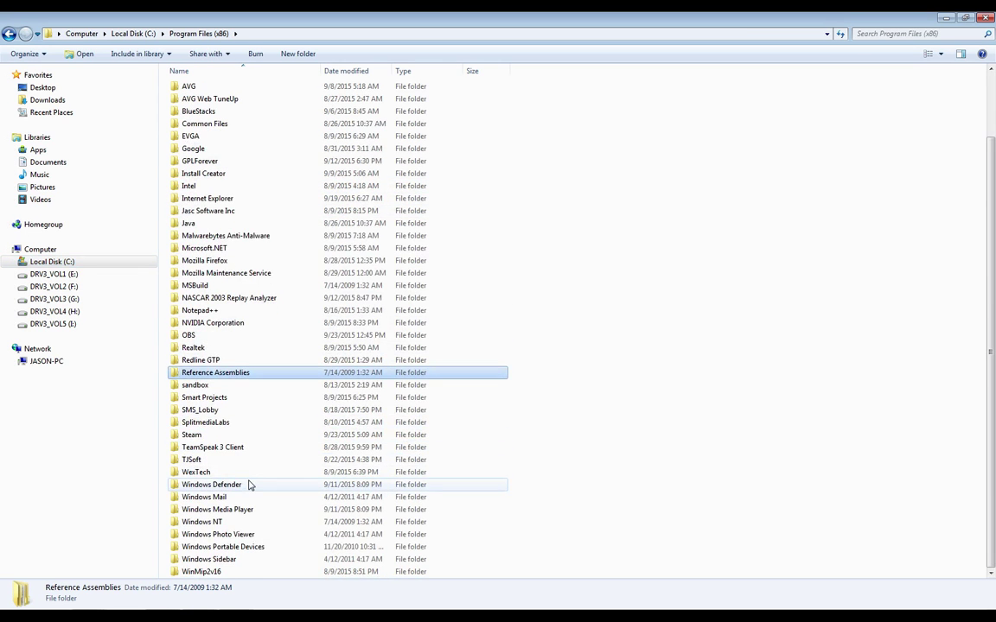
double_click(195, 385)
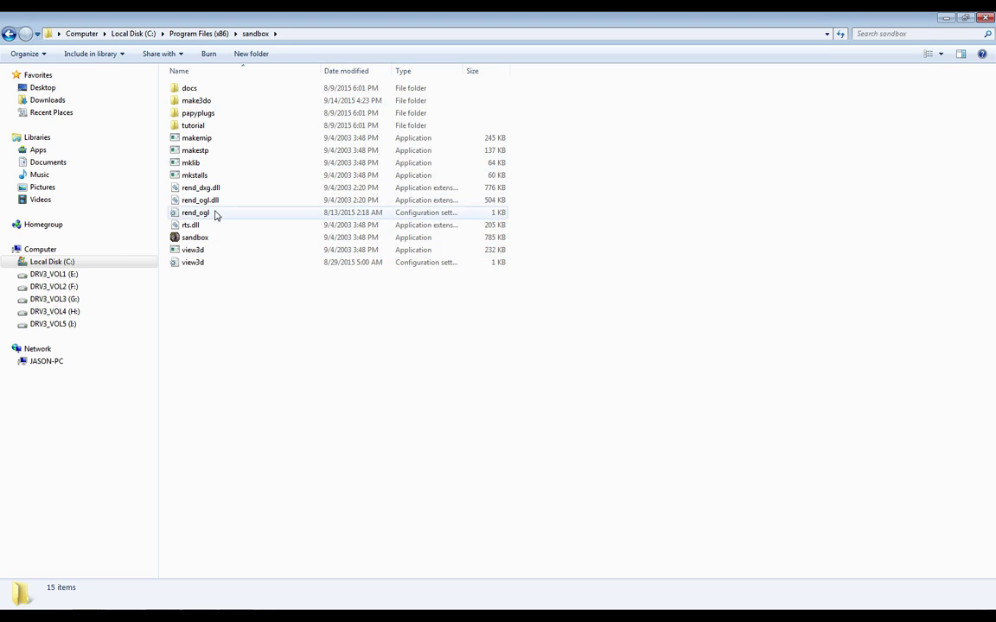
click(9, 32)
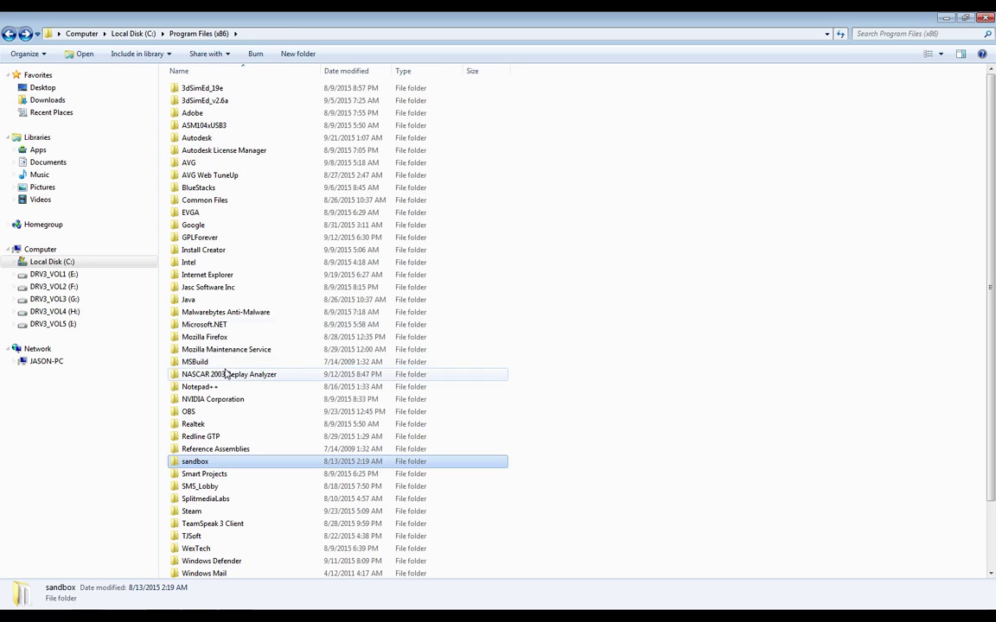
double_click(194, 461)
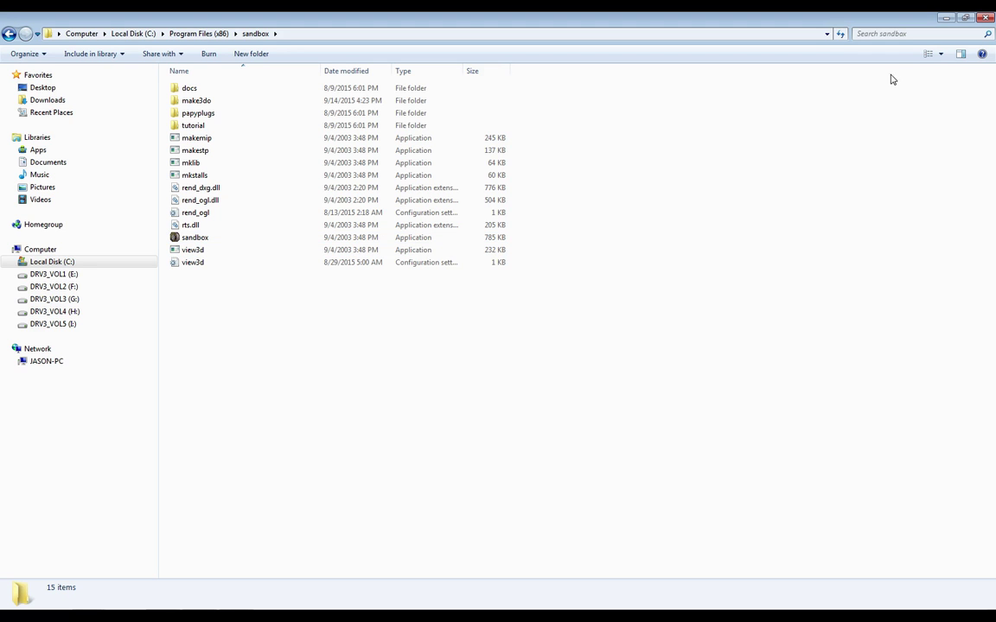
Minimize the track editor, tracks folder and WinMip2 download page windows
click(946, 19)
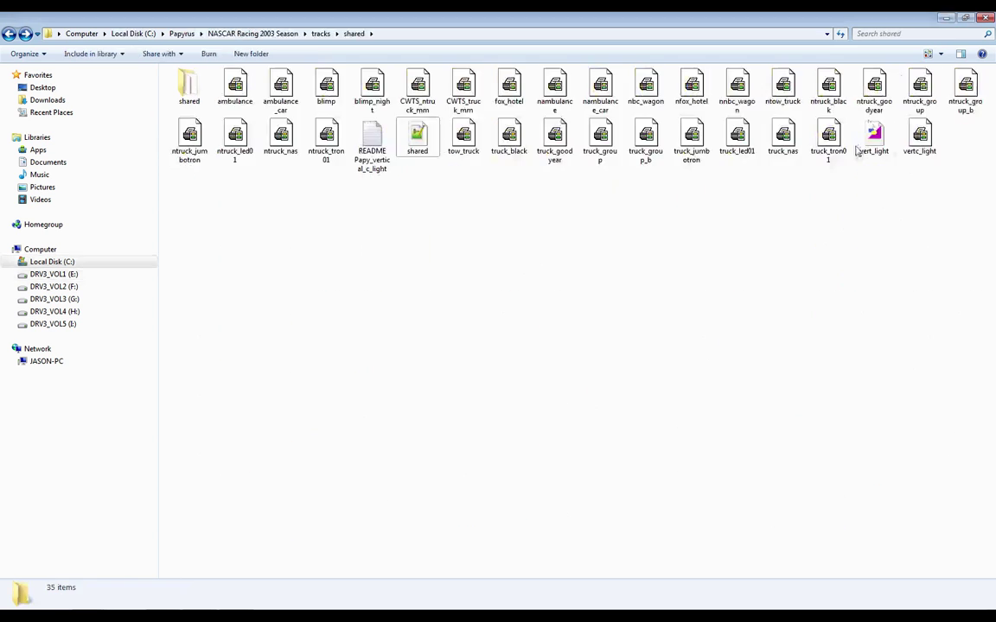
click(946, 17)
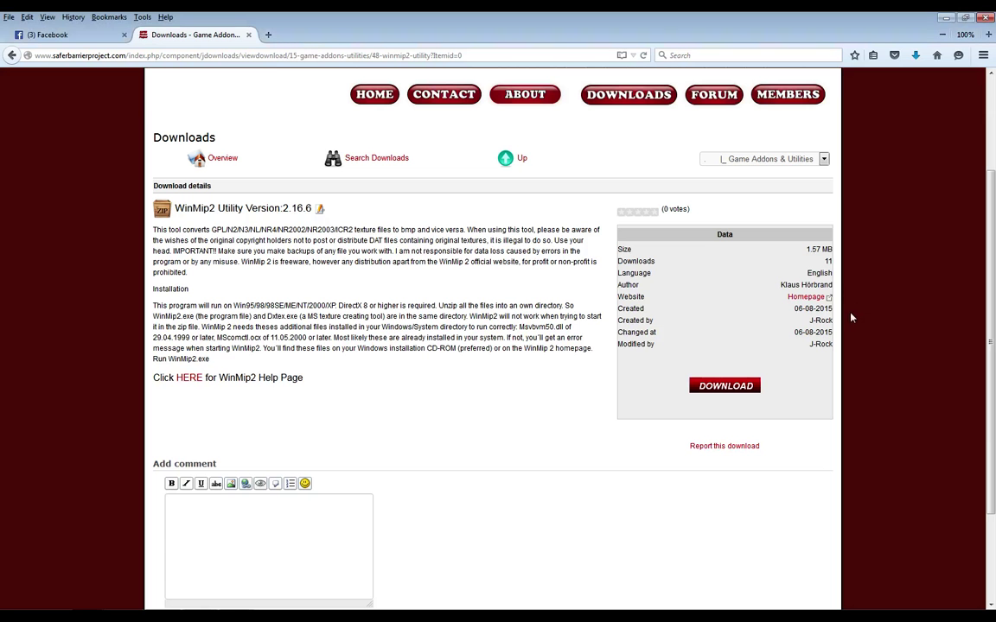
click(942, 17)
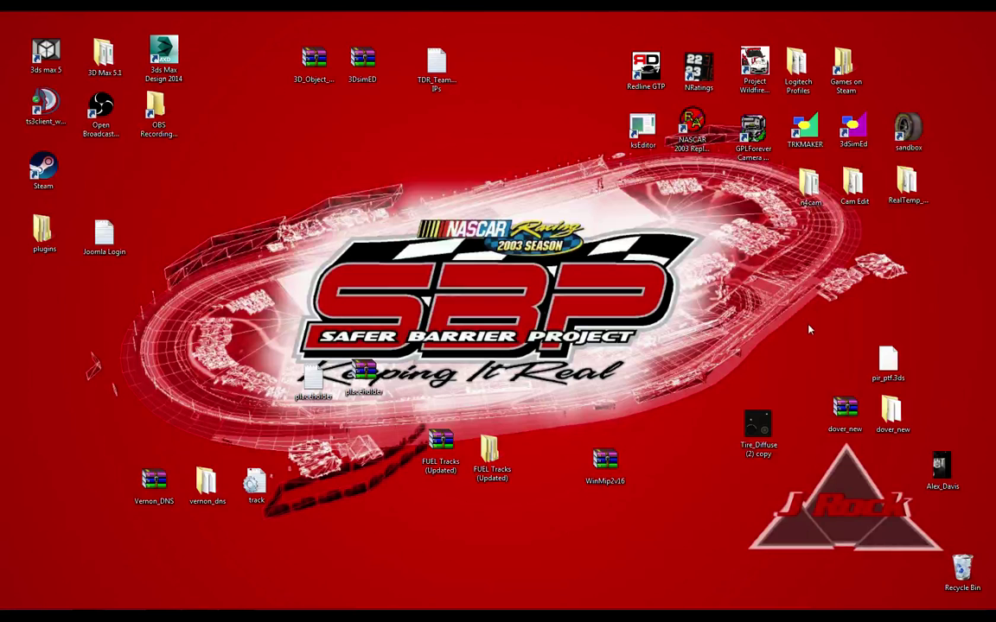
Set the sandbox shortcut's compatibility mode to Windows XP (Service Pack 3) and confirm
right_click(909, 140)
click(867, 433)
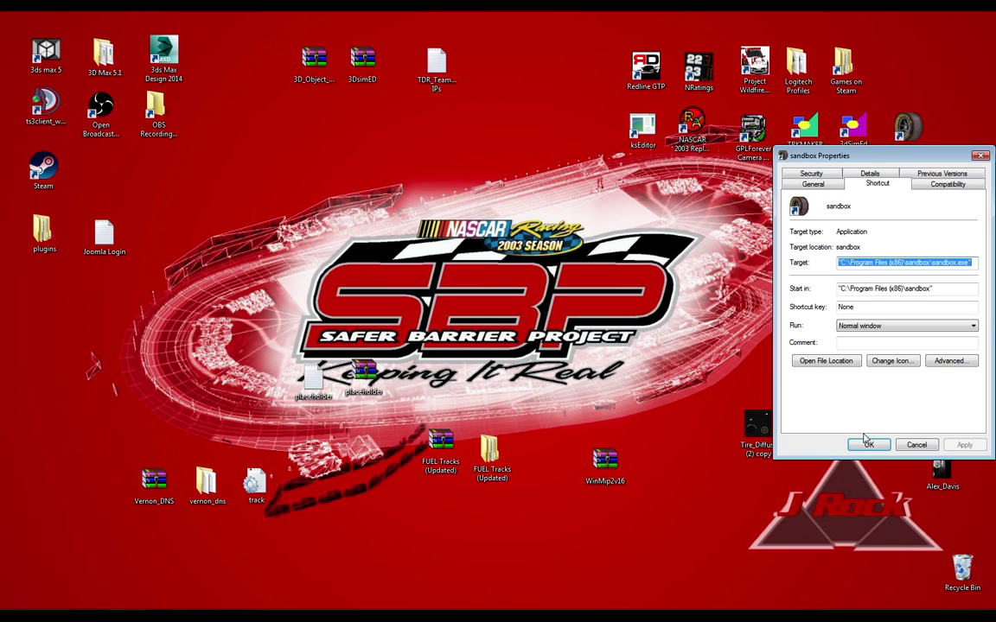
drag(830, 164, 331, 167)
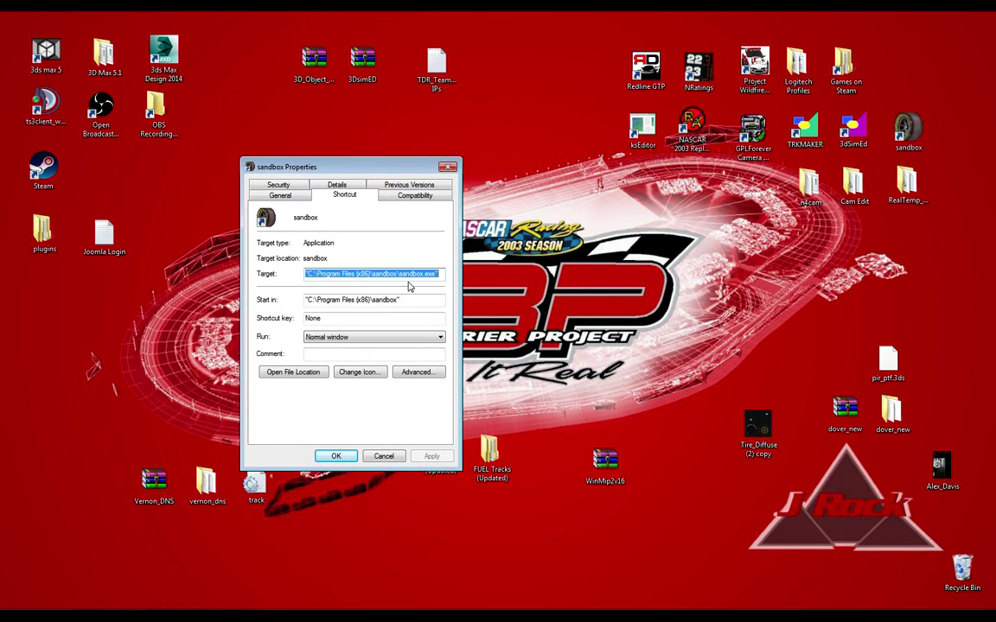
click(414, 195)
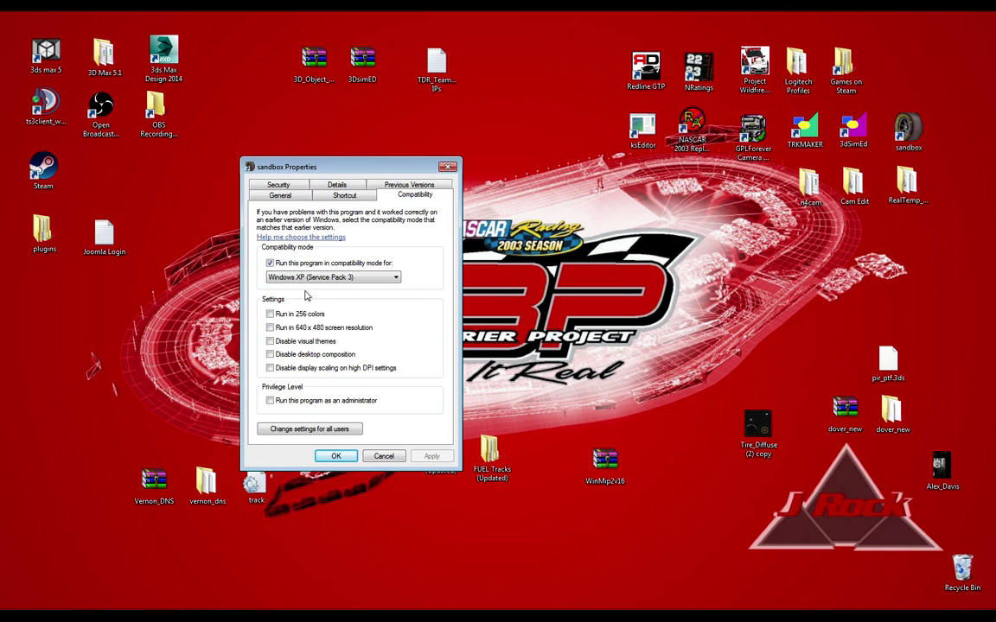
click(365, 278)
click(399, 313)
click(334, 456)
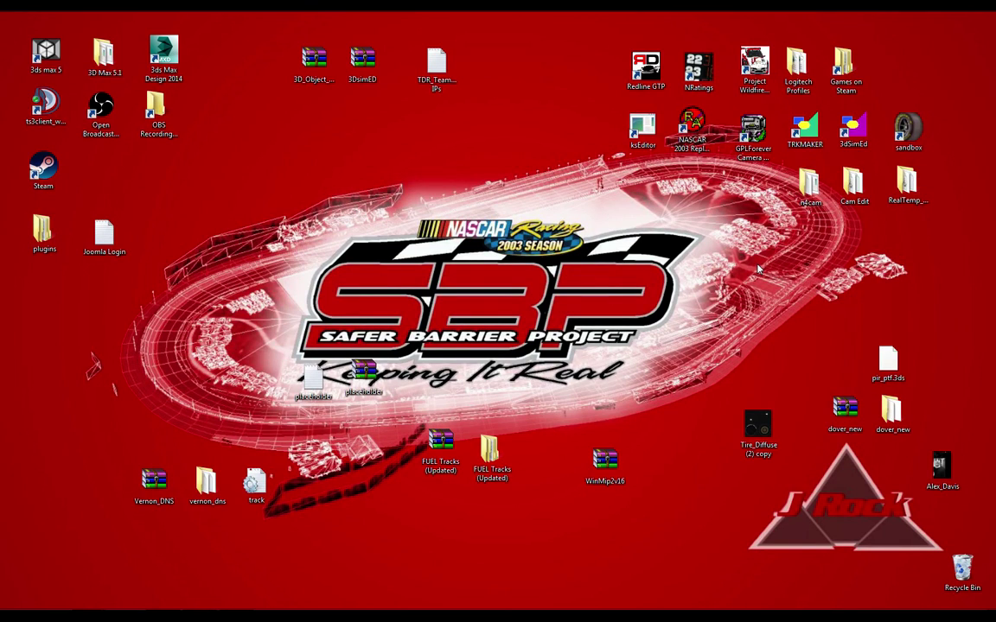
Launch Sandbox, maximize the Track1 window and bring its empty grid to the front
click(908, 132)
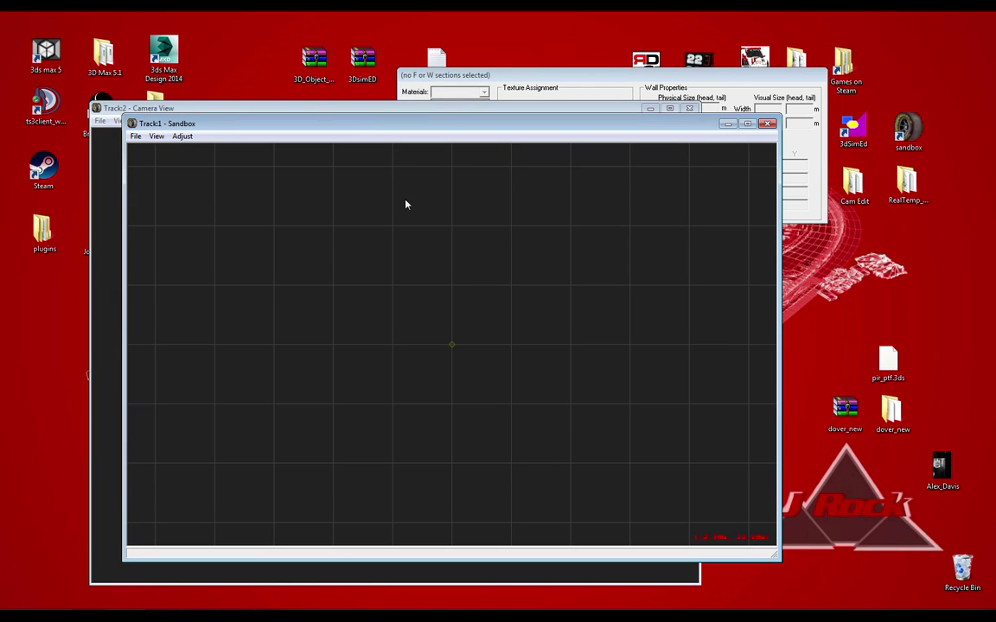
click(746, 123)
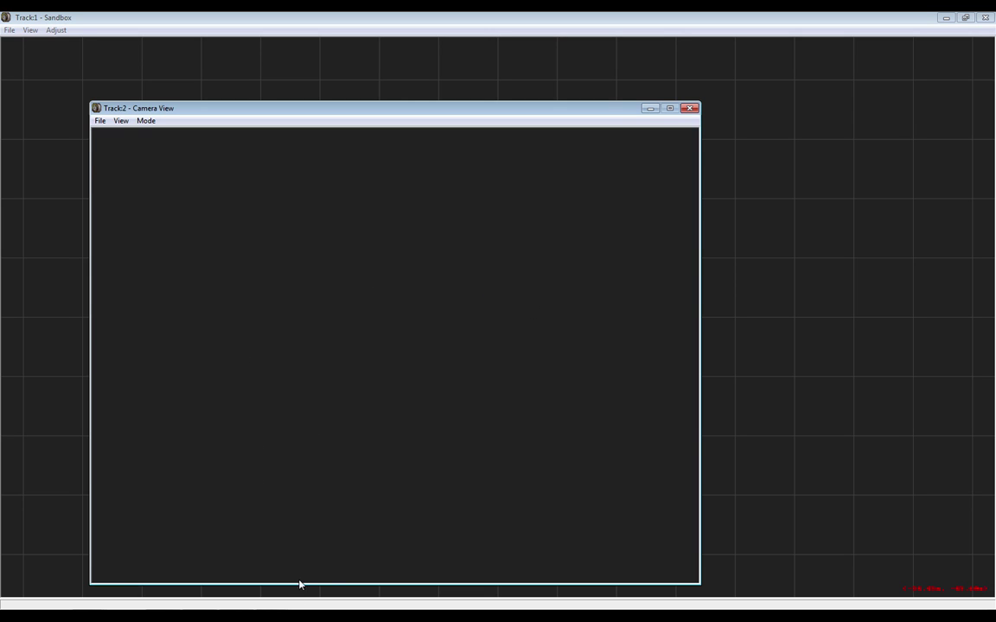
click(274, 602)
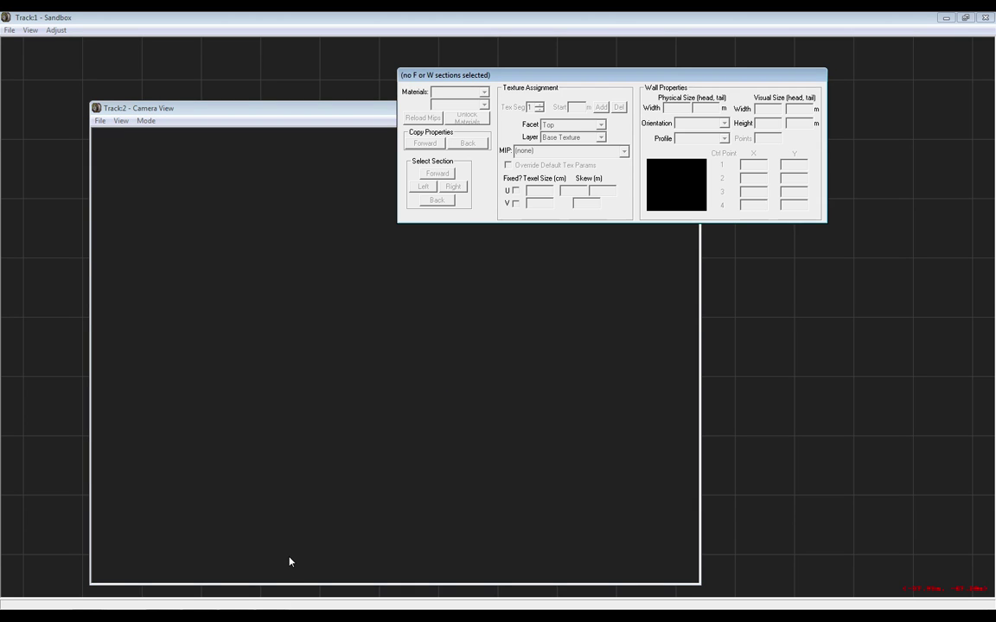
click(312, 29)
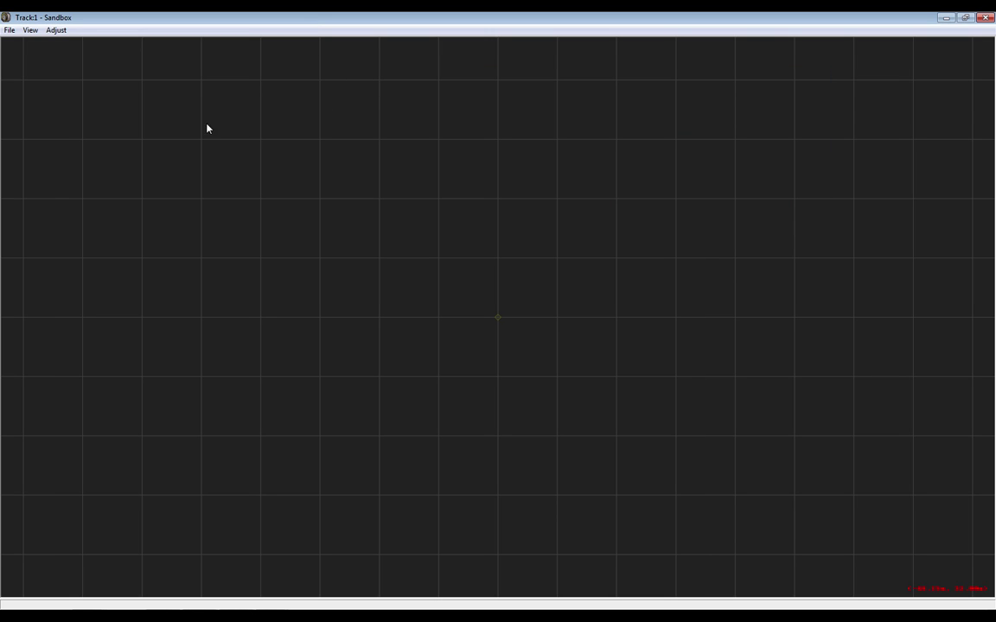
Open the texas_SBP15_adj_bs_grand_ppl track from the texas_SBP15 folder
click(9, 30)
click(30, 57)
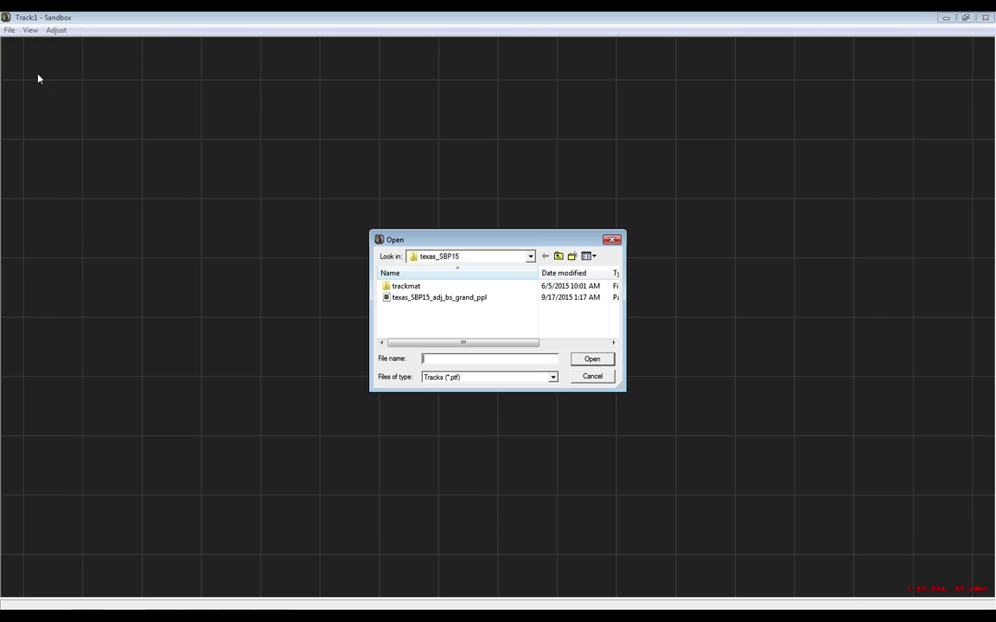
click(443, 299)
click(593, 362)
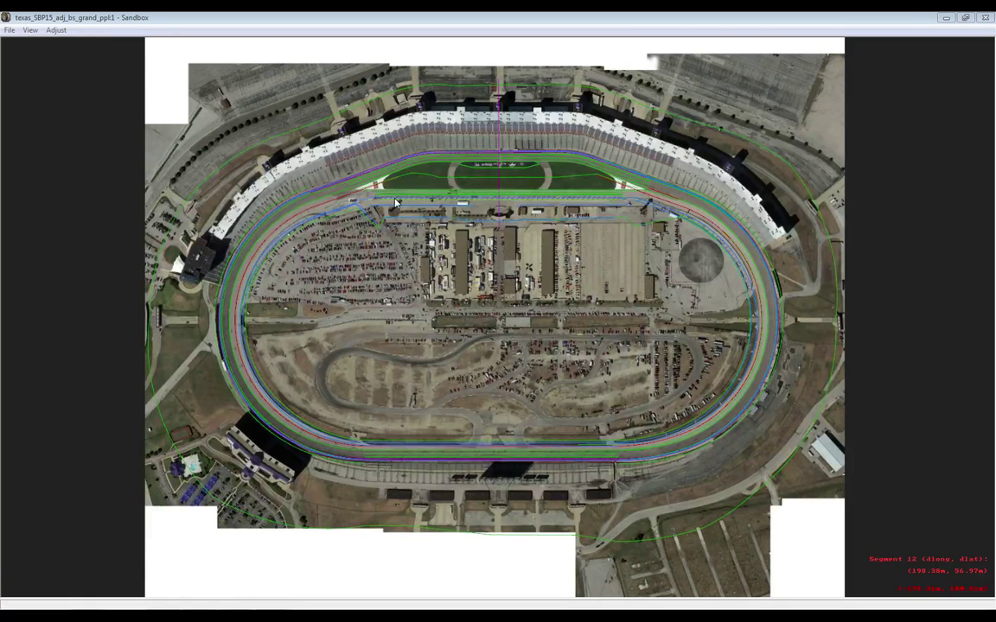
click(31, 30)
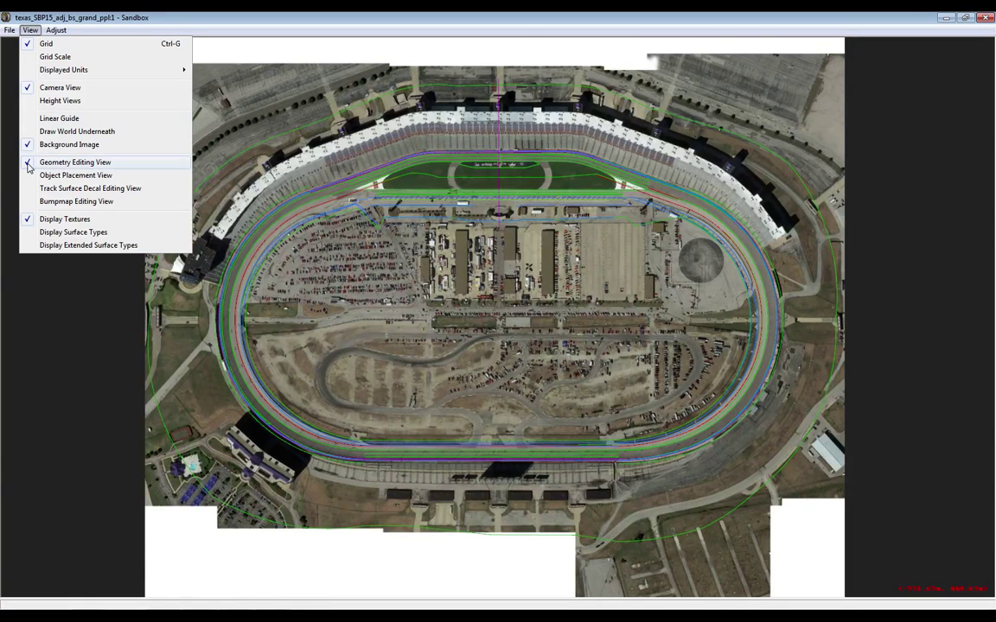
click(246, 35)
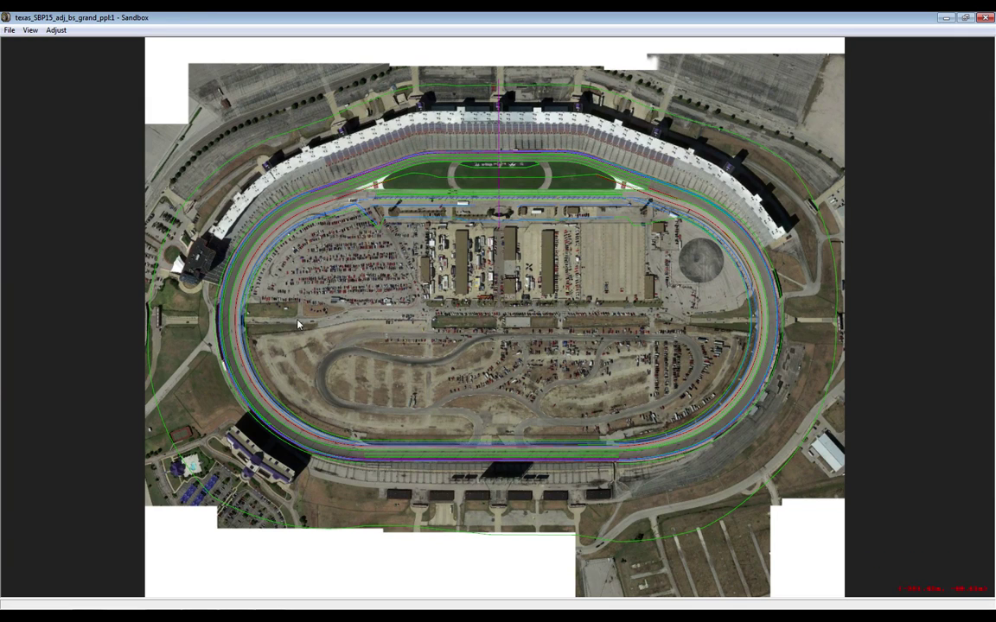
Enable Draw World Underneath, then fly the Camera View in Slew Mode toward the infield stands
click(31, 30)
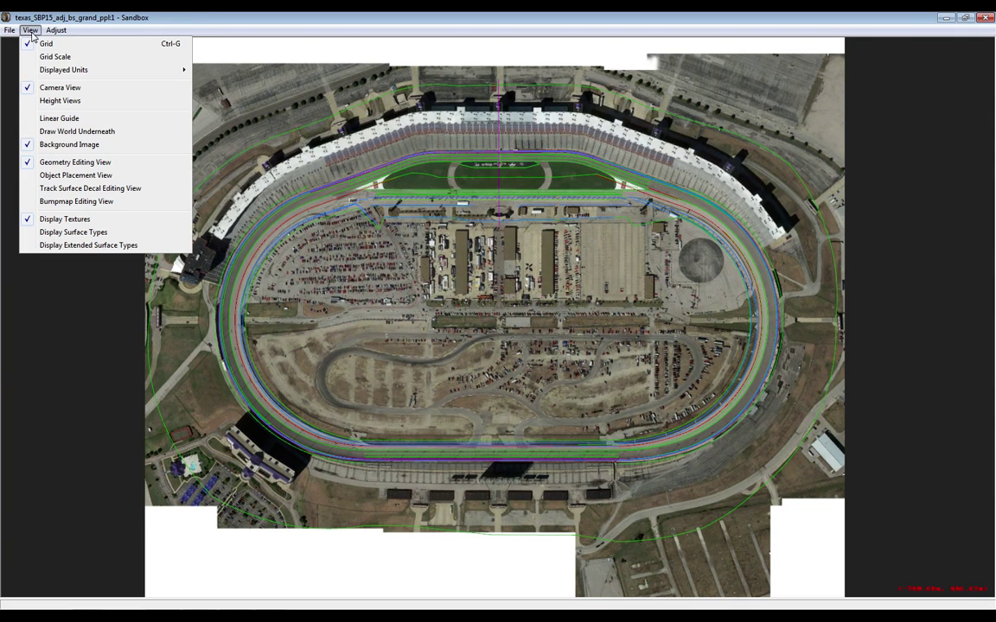
click(63, 131)
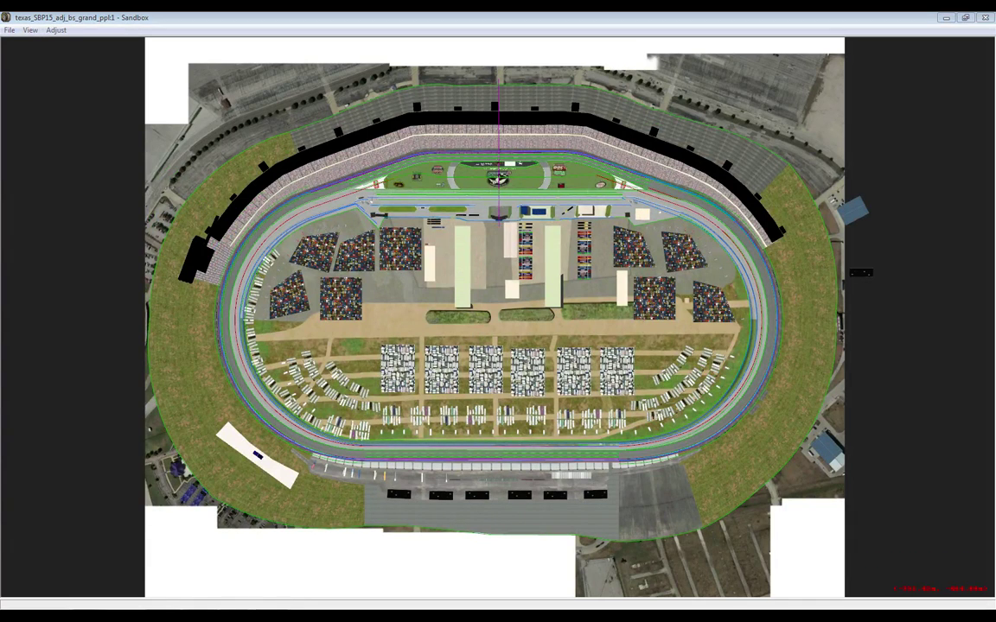
click(313, 578)
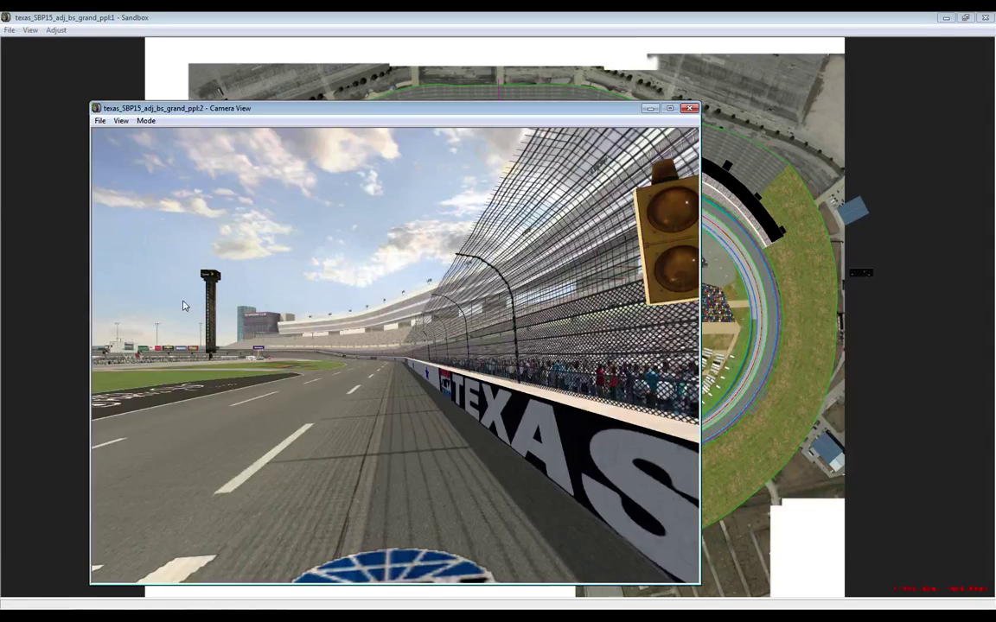
click(145, 121)
click(173, 147)
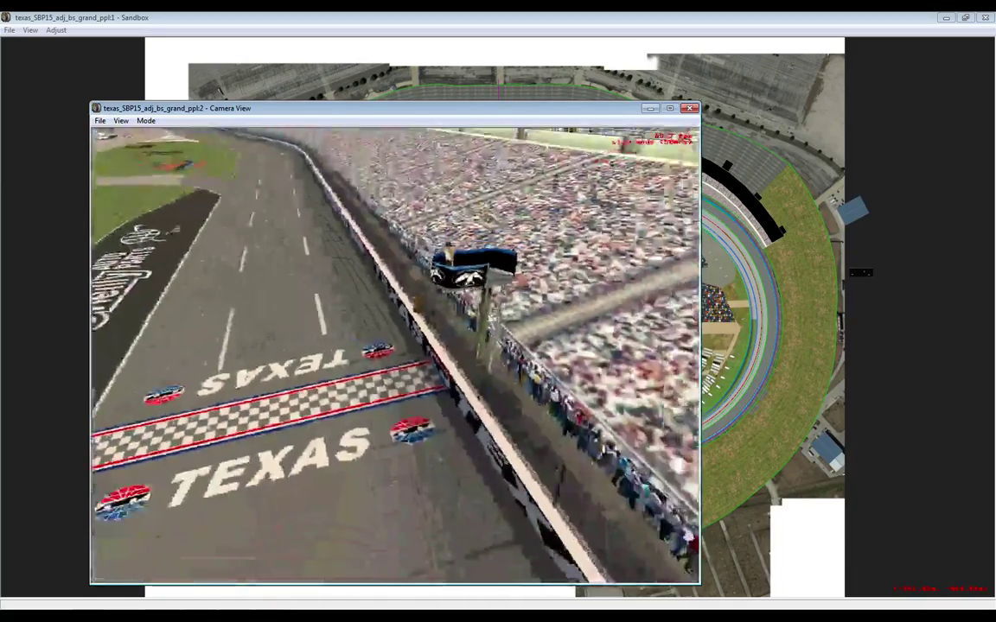
key(Left)
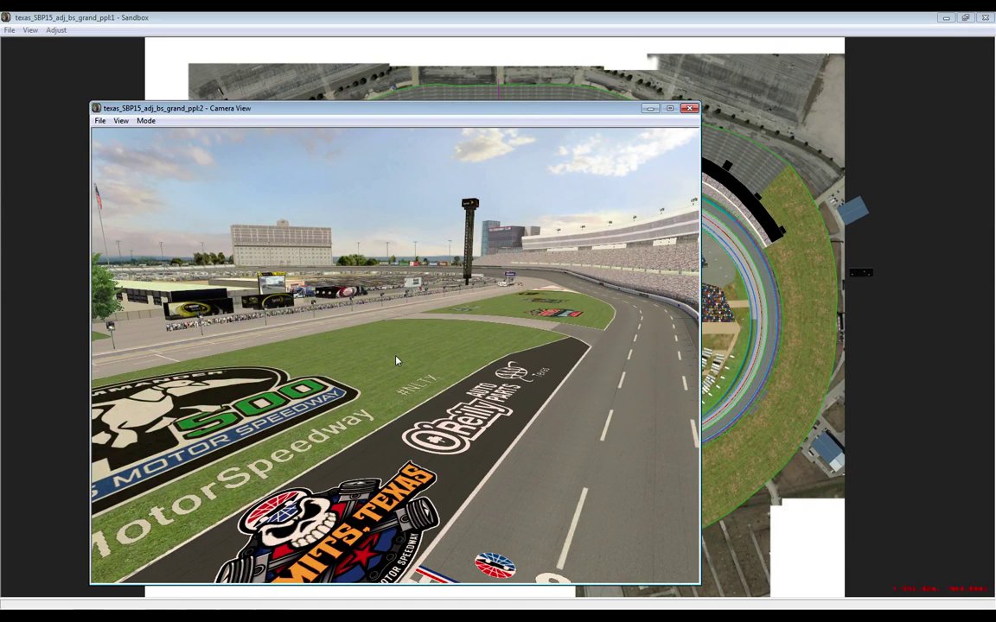
click(315, 21)
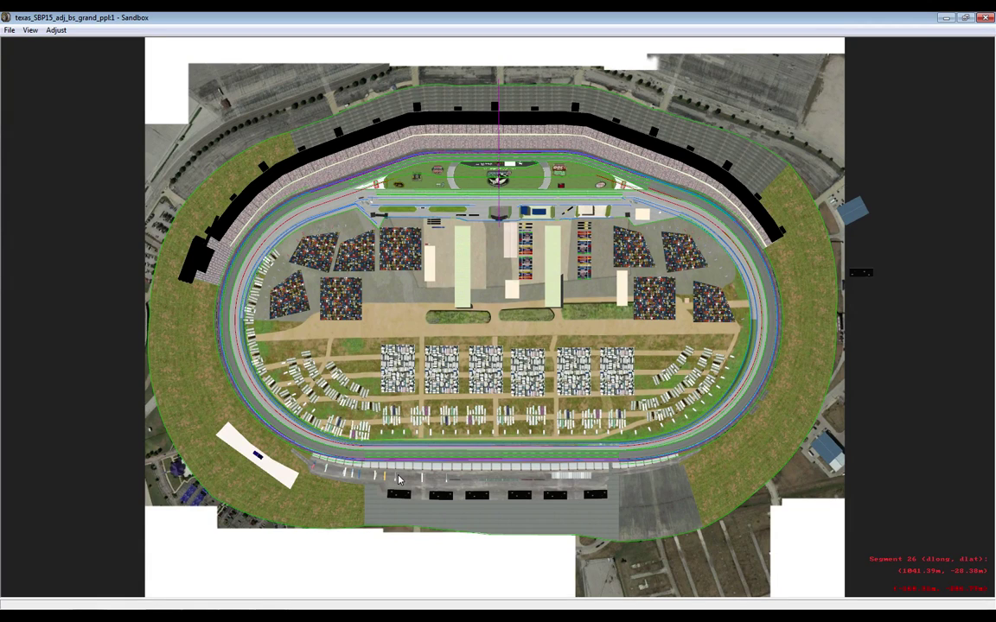
Switch to the sandbox program folder window and go back up to Program Files (x86)
click(82, 595)
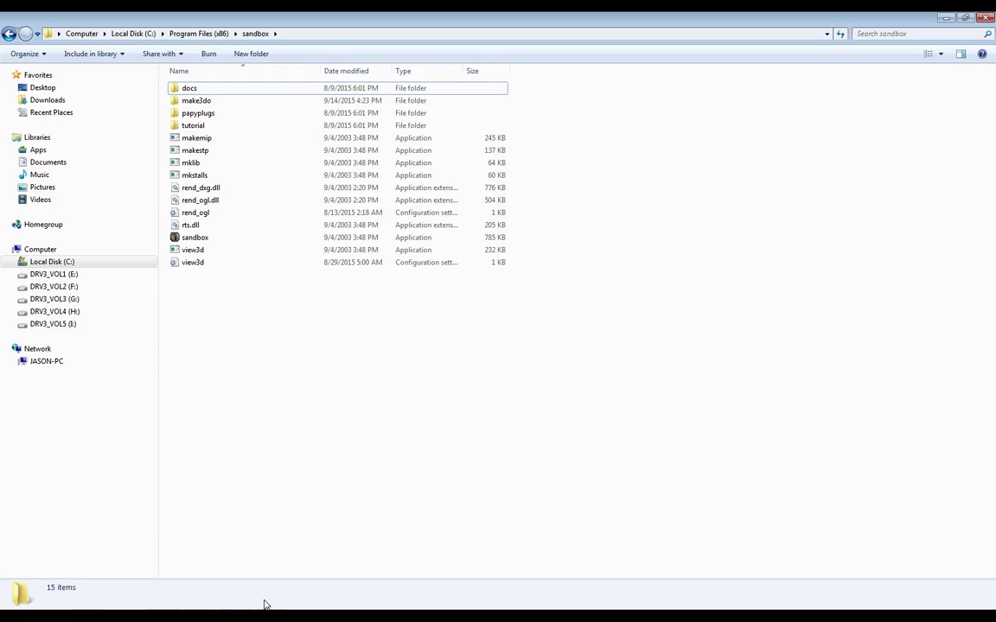
click(9, 34)
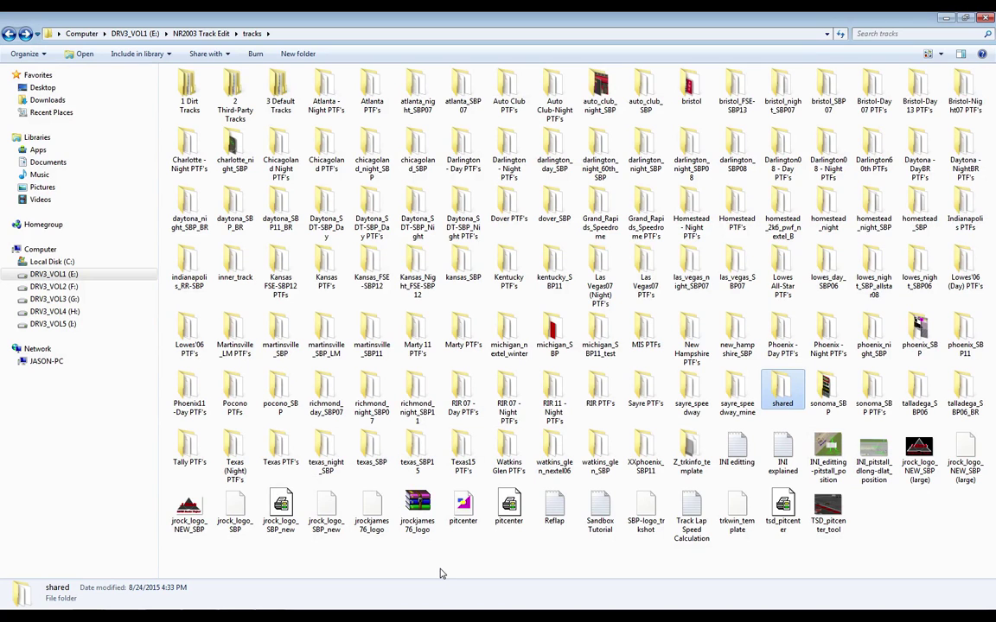
double_click(416, 458)
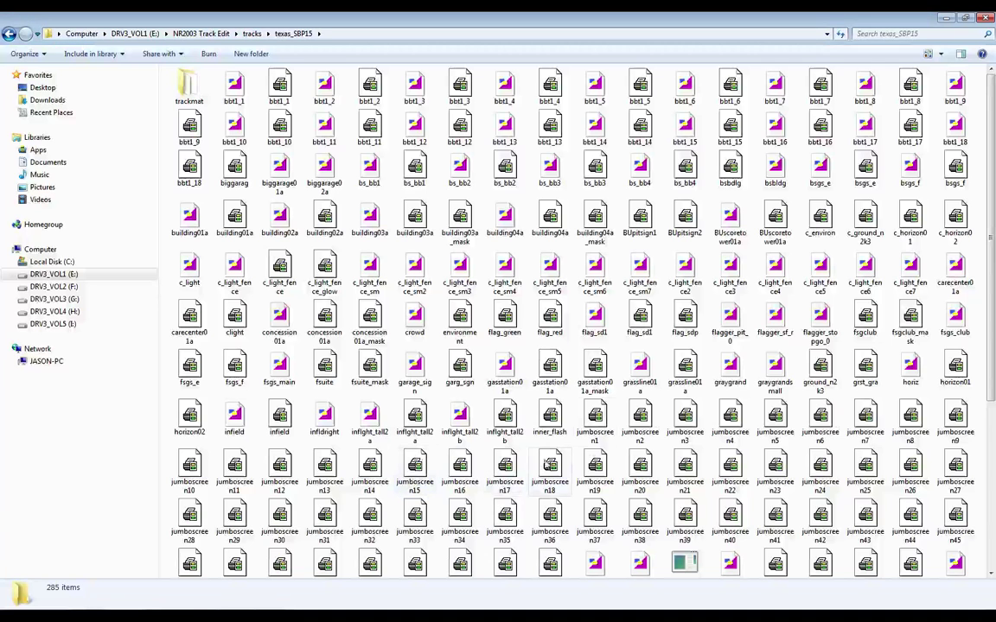
click(496, 467)
scroll(497, 467, down, 3)
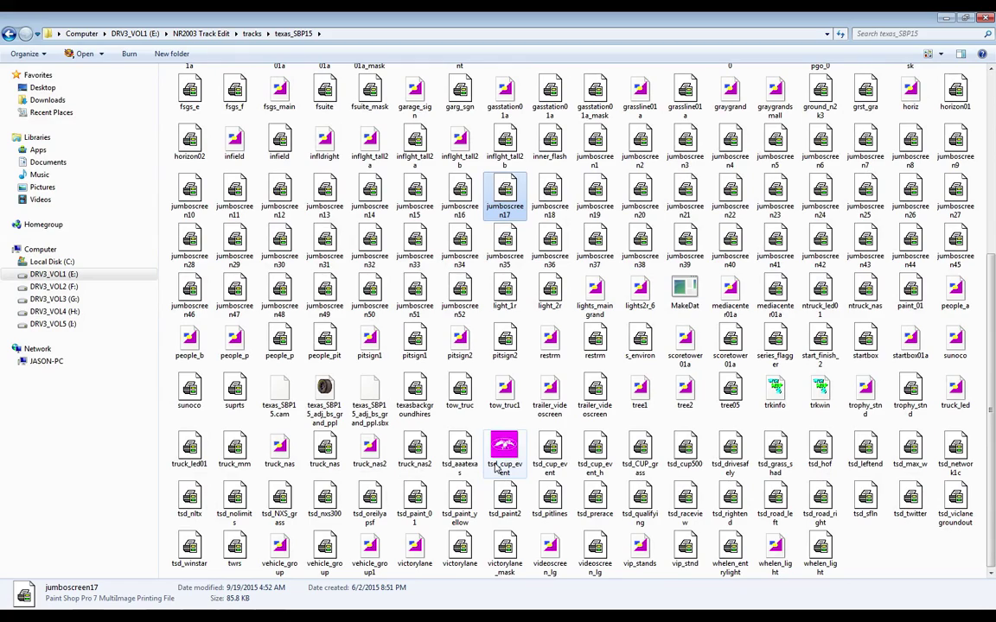
click(369, 449)
scroll(380, 458, up, 3)
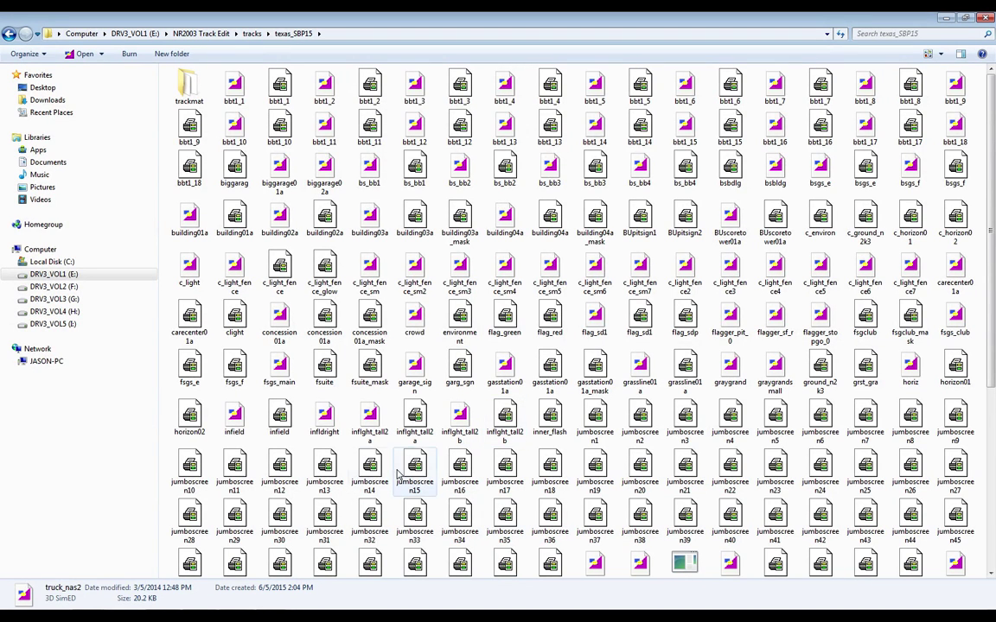
click(369, 476)
scroll(402, 471, down, 3)
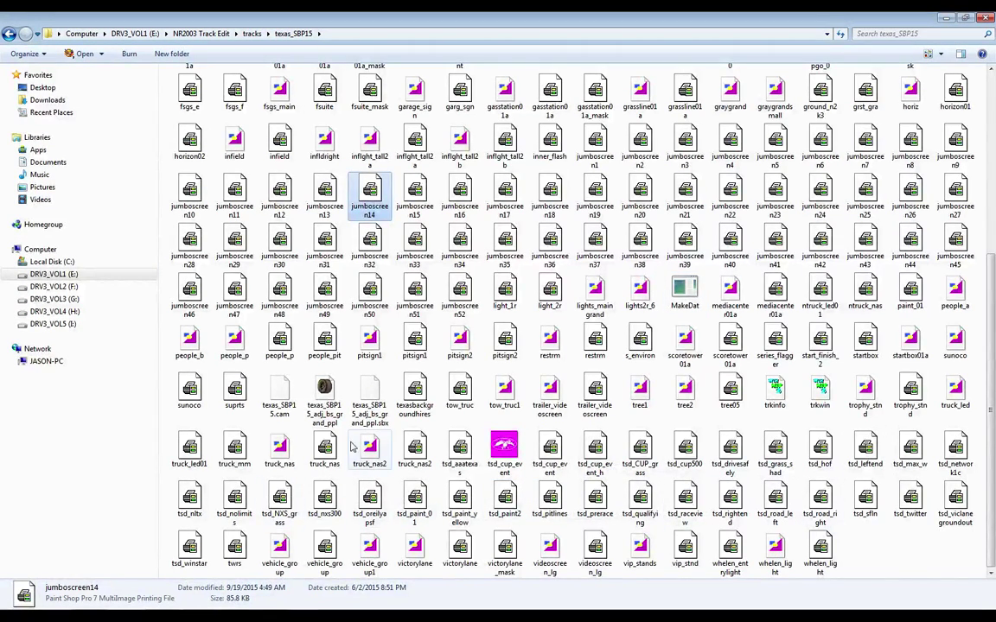
scroll(396, 499, up, 5)
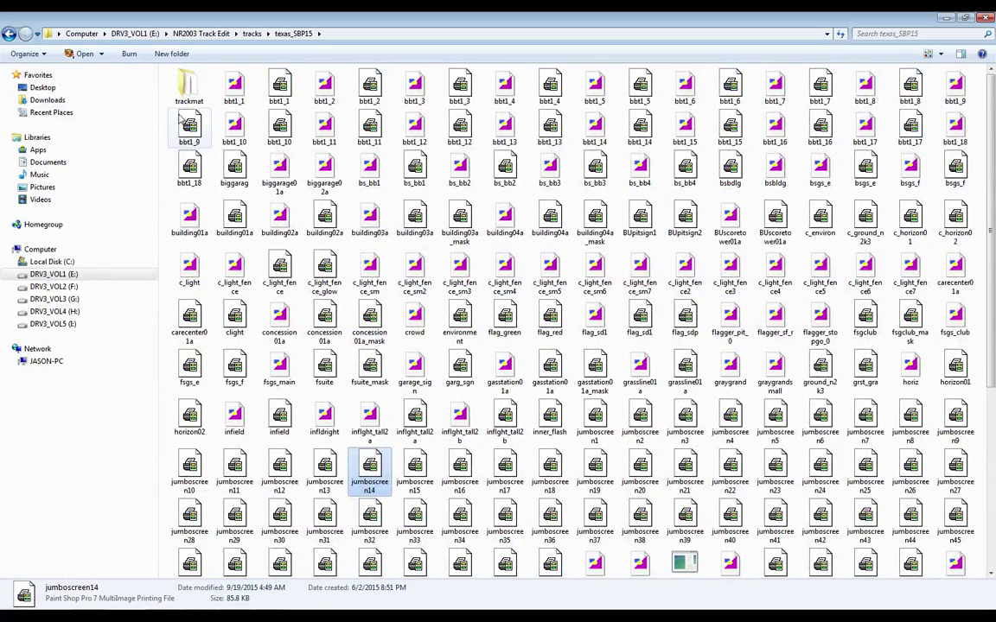
Peek into trackmat, inspect inflght_tall2a, then bring up the game's tracks\shared folder window
double_click(188, 87)
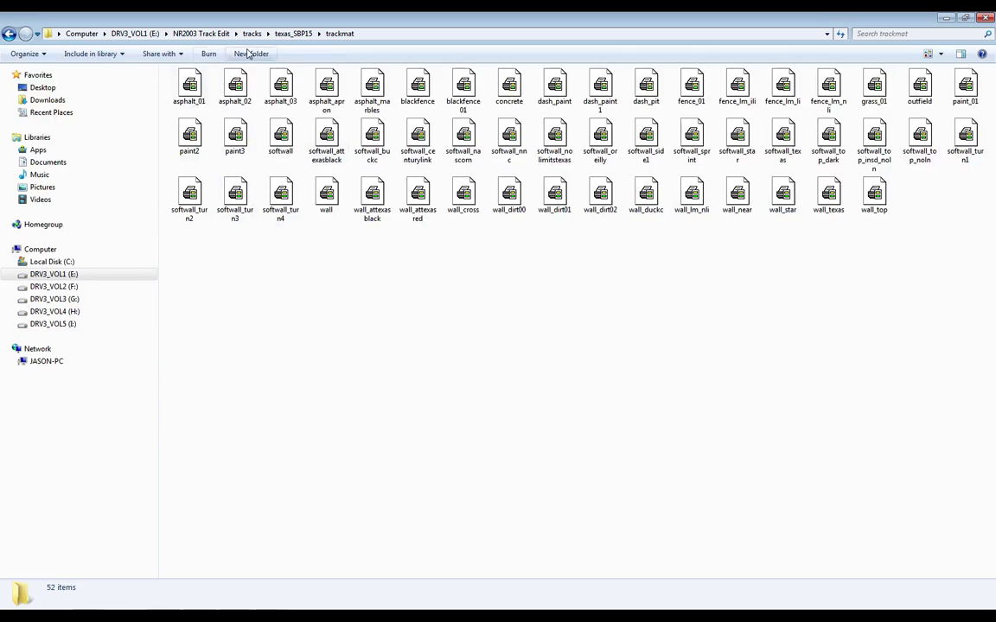
click(10, 35)
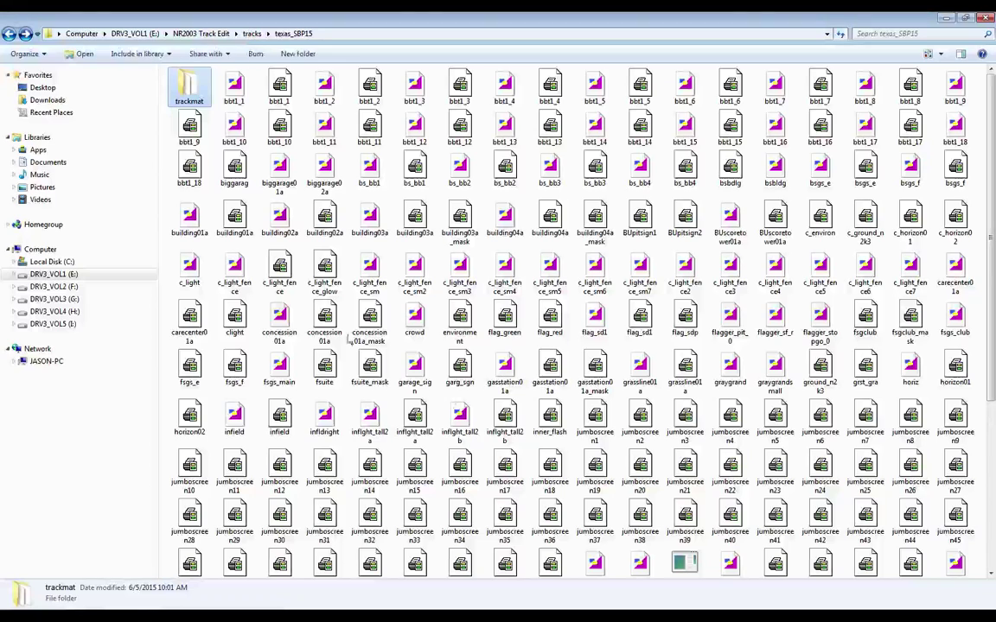
click(370, 422)
scroll(459, 466, down, 3)
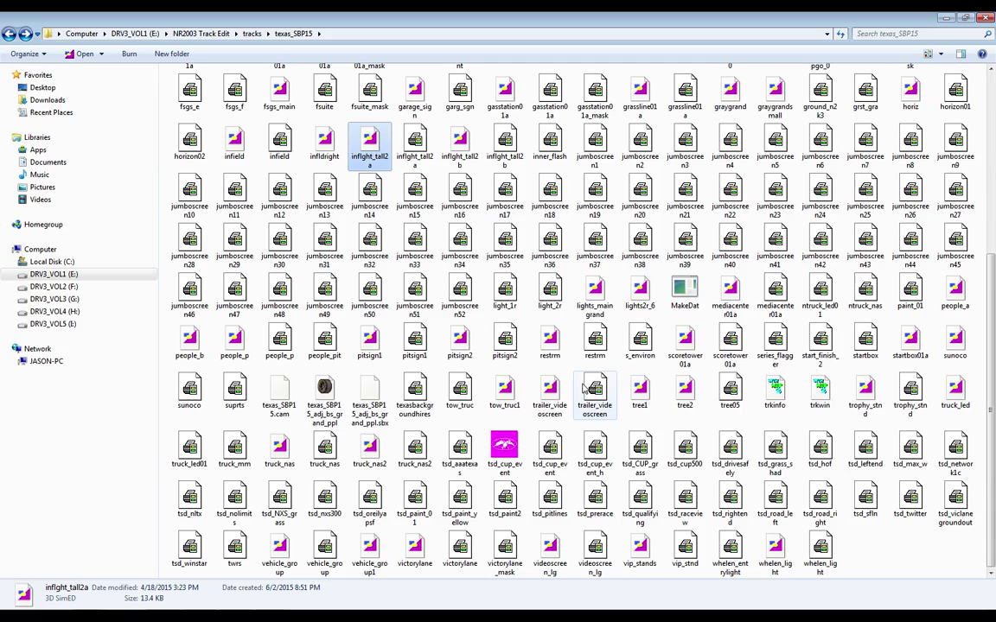
scroll(583, 389, up, 5)
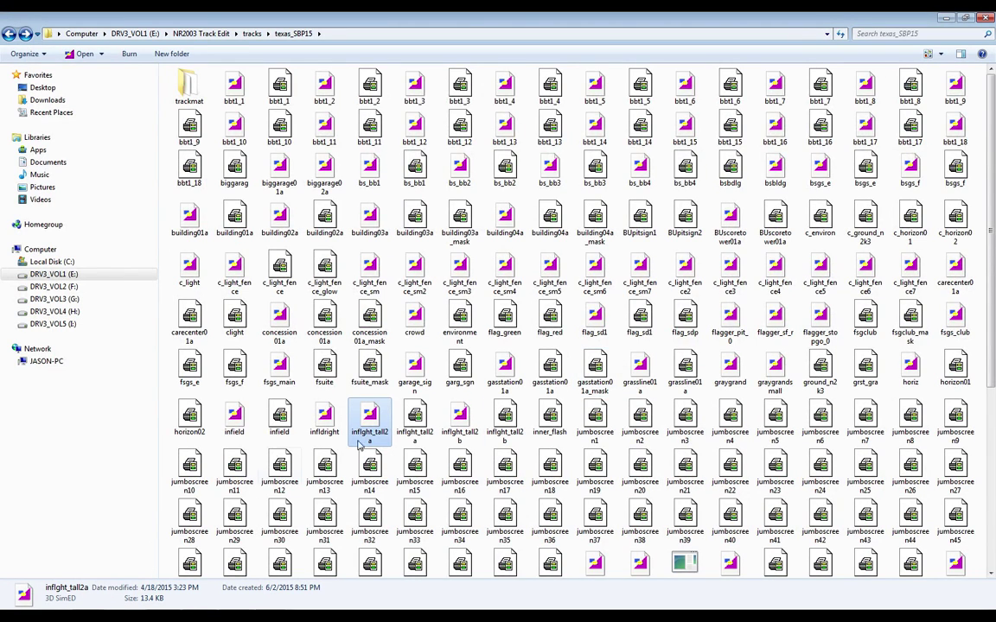
click(82, 615)
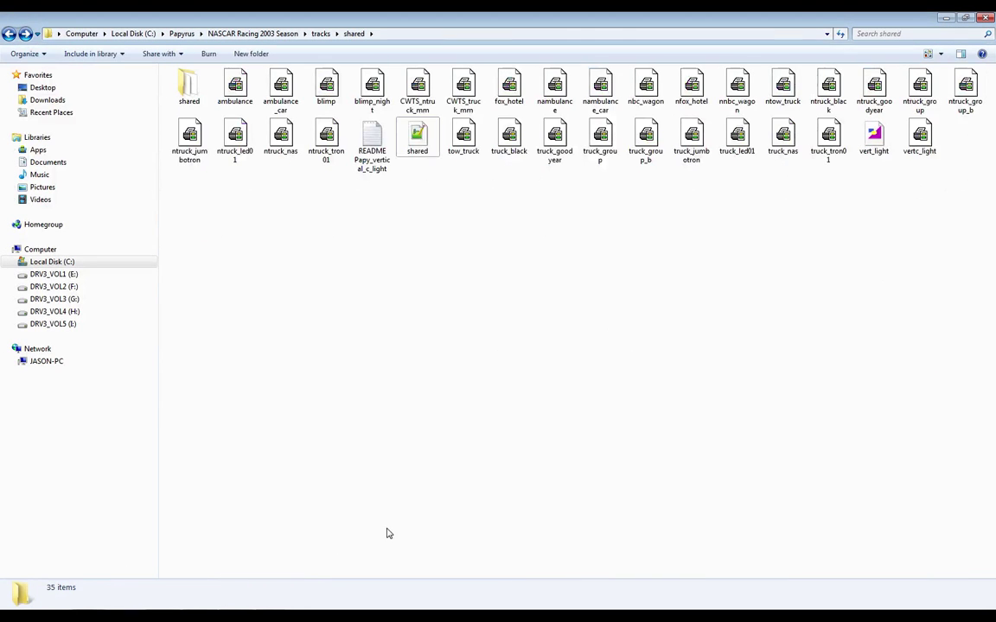
Return to the NASCAR Racing 2003 Season tracks folder, select road_america_2011 and view the list's end
click(10, 34)
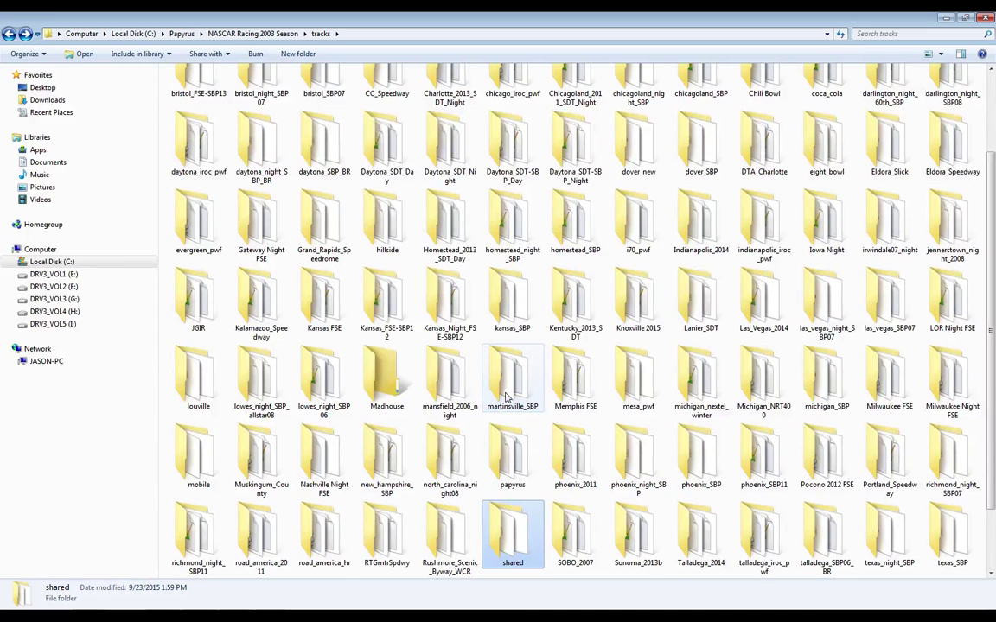
click(281, 534)
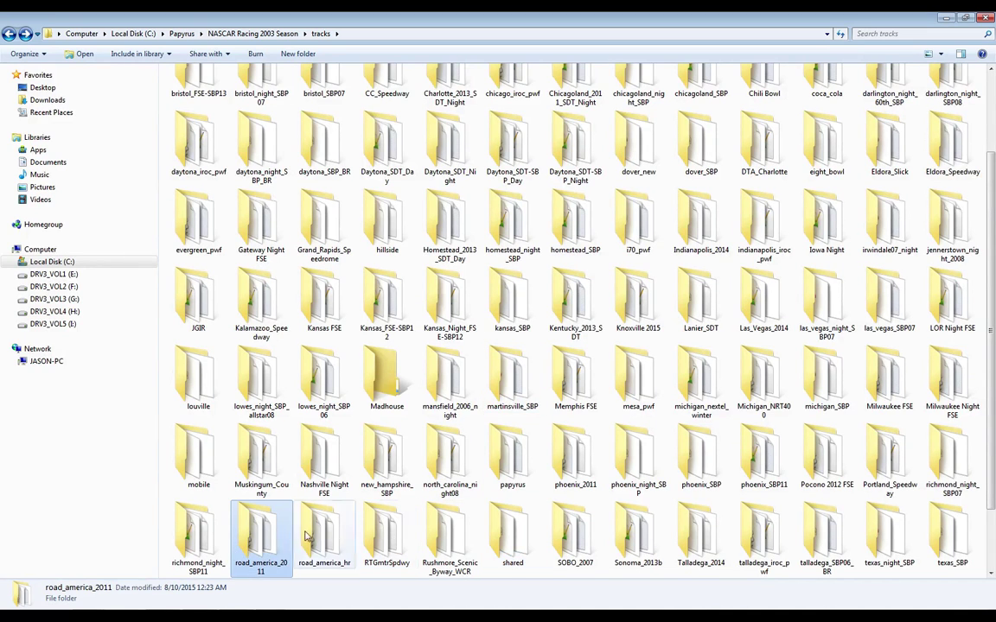
scroll(395, 537, down, 2)
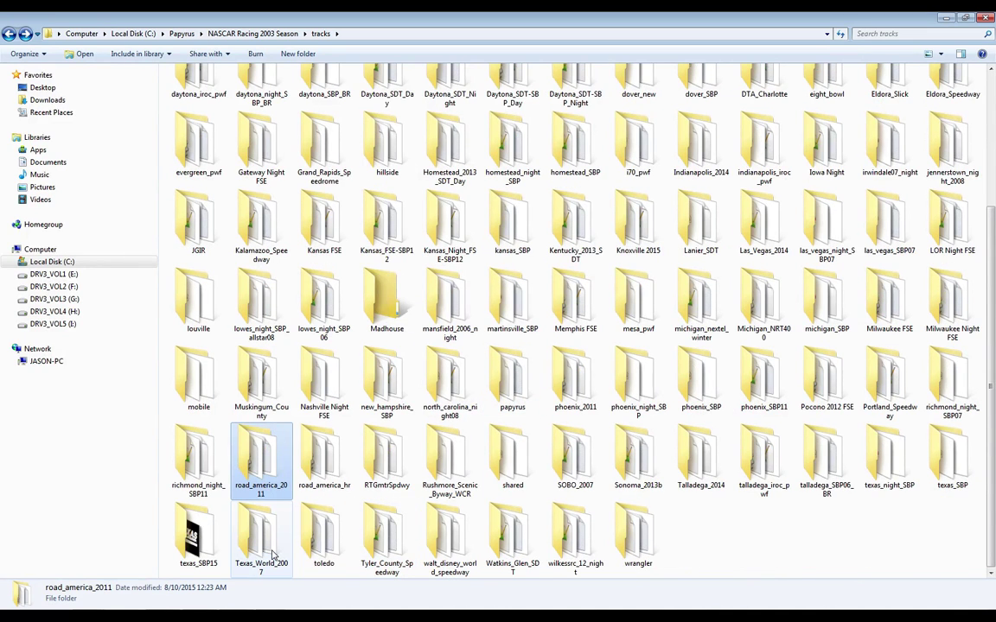
Open the installed game's texas_SBP15 folder to list its 47 files
double_click(196, 540)
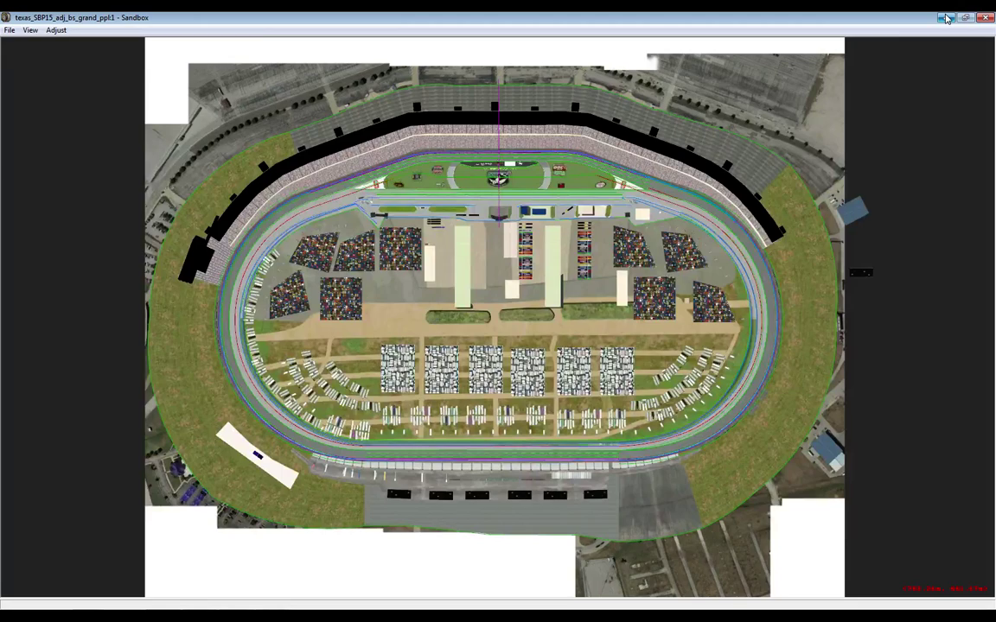
click(946, 18)
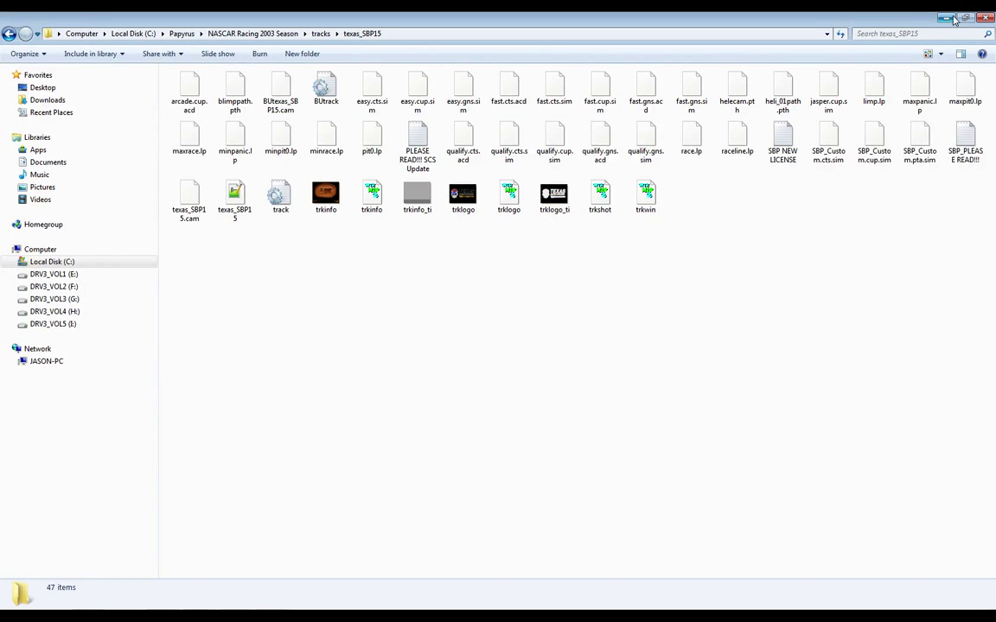
click(947, 18)
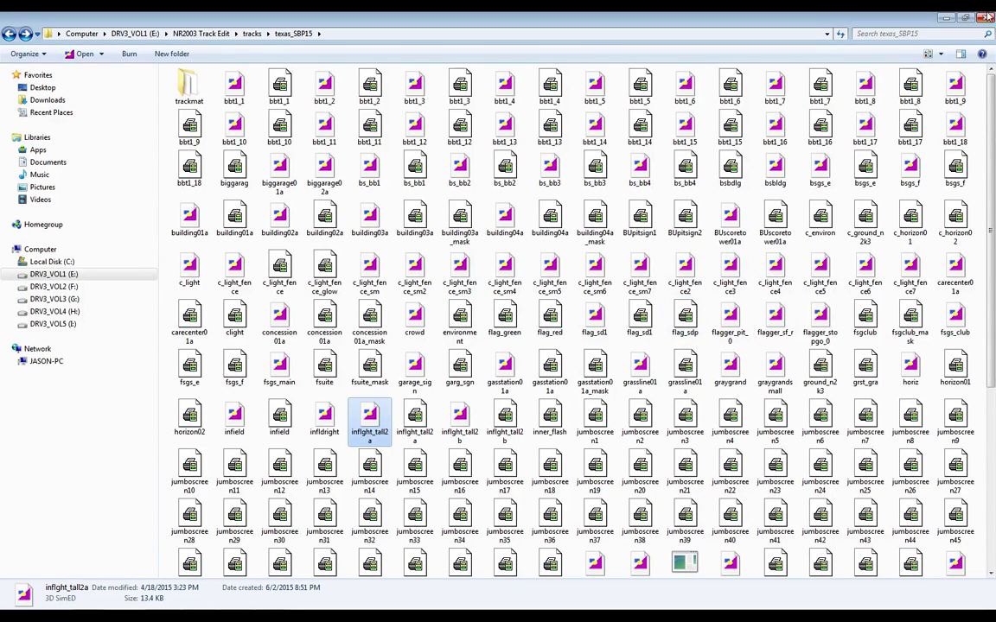
click(946, 18)
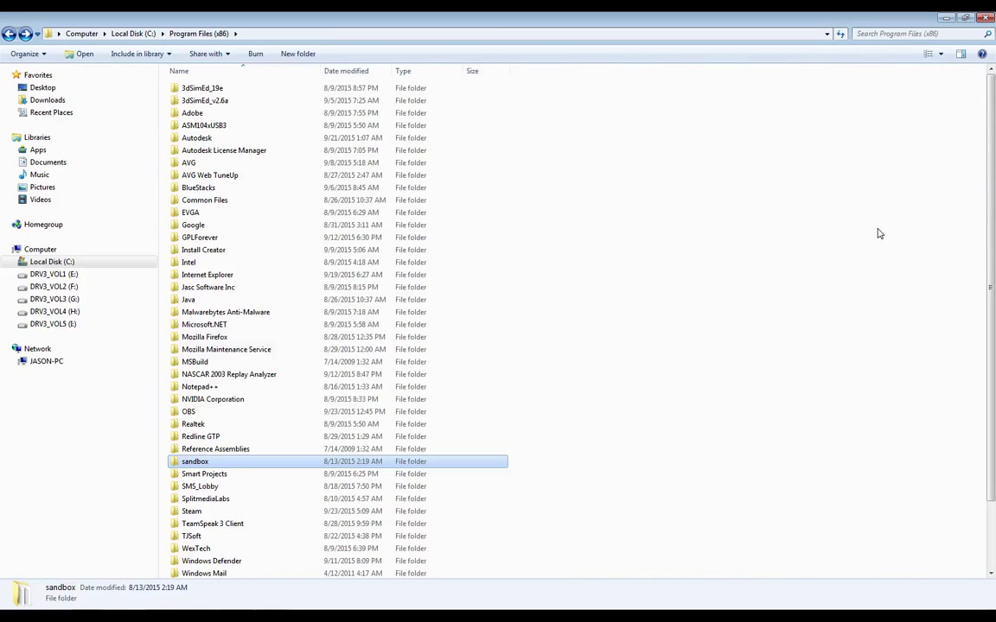
click(946, 18)
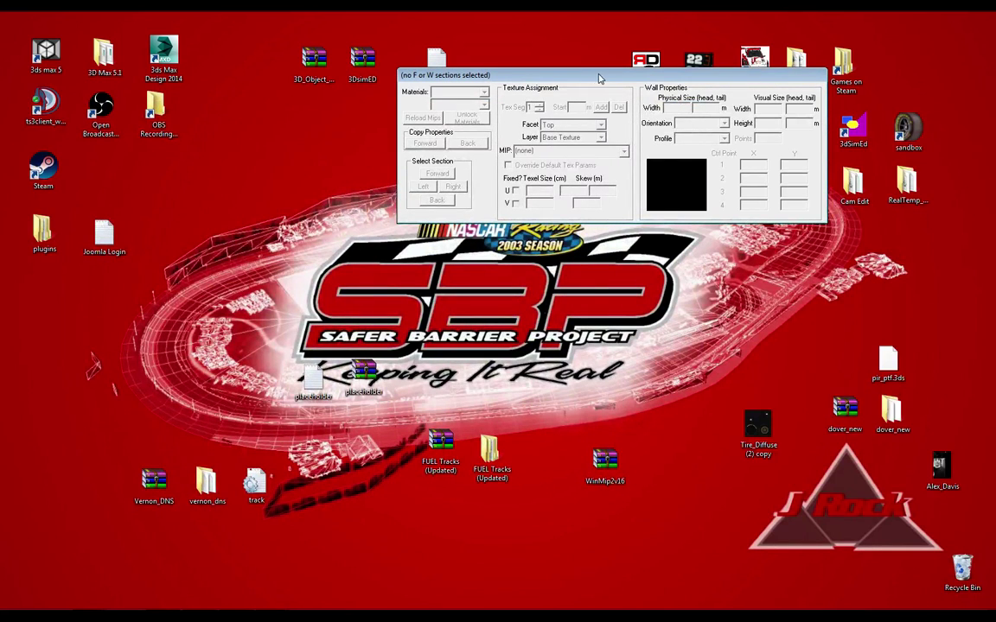
drag(604, 76, 422, 68)
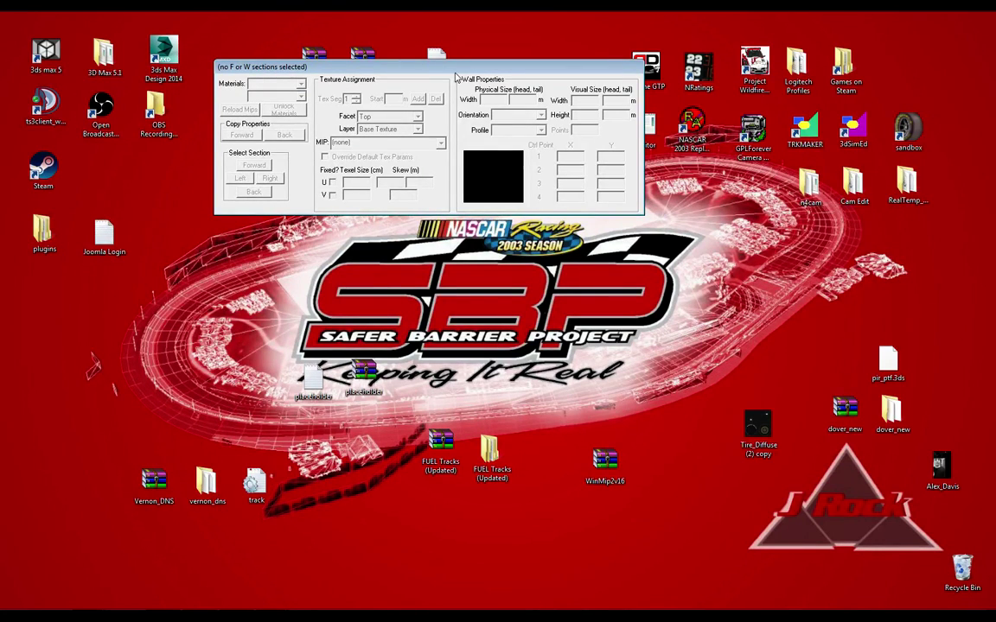
drag(492, 69, 511, 160)
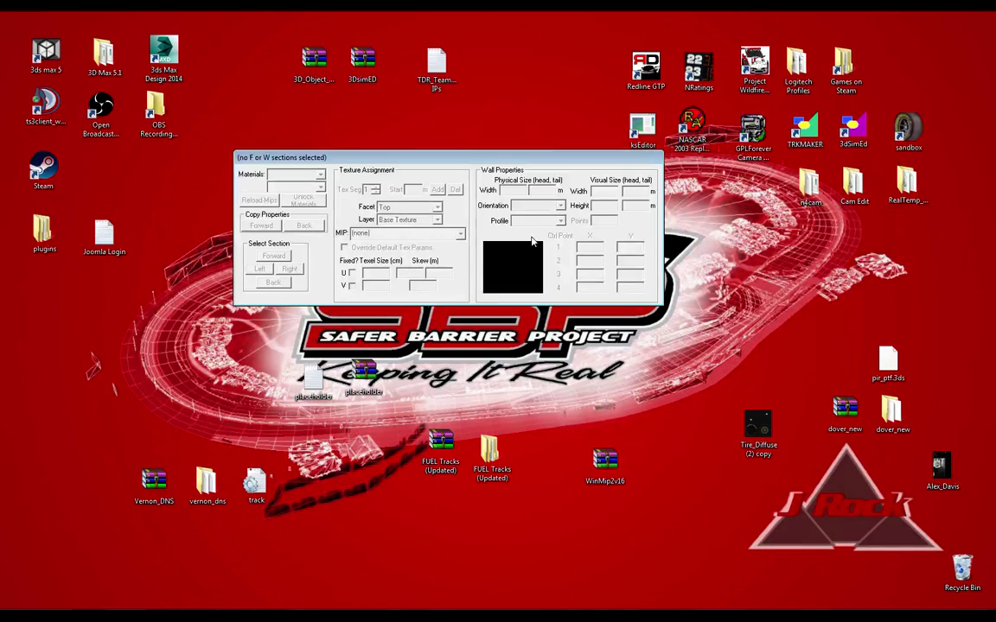